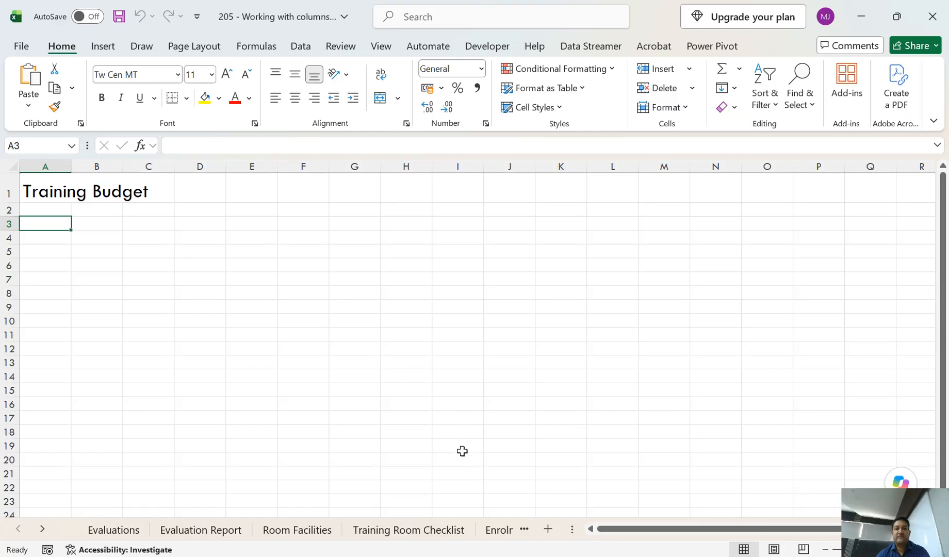
- Switch to File Explorer and open Training Budget.xlsx from the EPT - UNIT - 2 folder
{"action": "mouse_move", "coordinate": [493, 556]}
{"action": "left_click", "coordinate": [493, 495]}
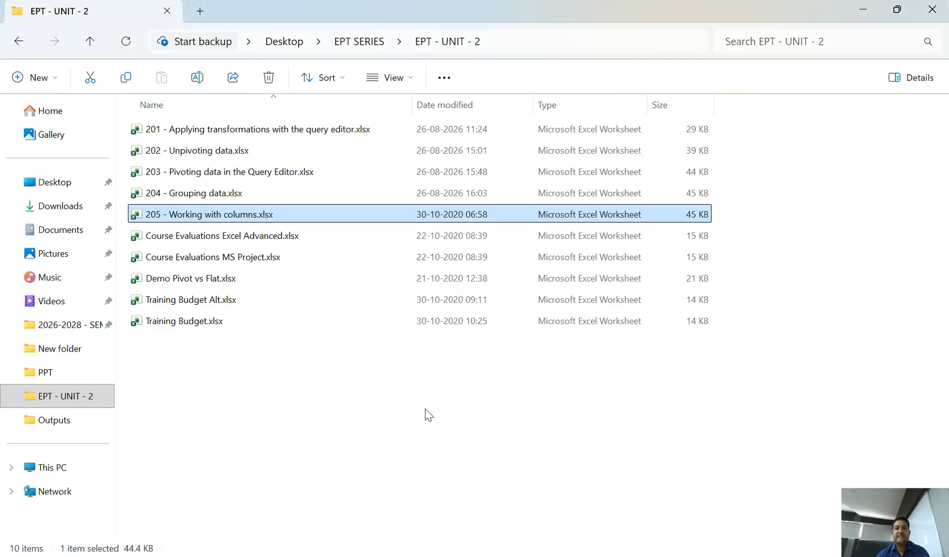
{"action": "left_click", "coordinate": [197, 327]}
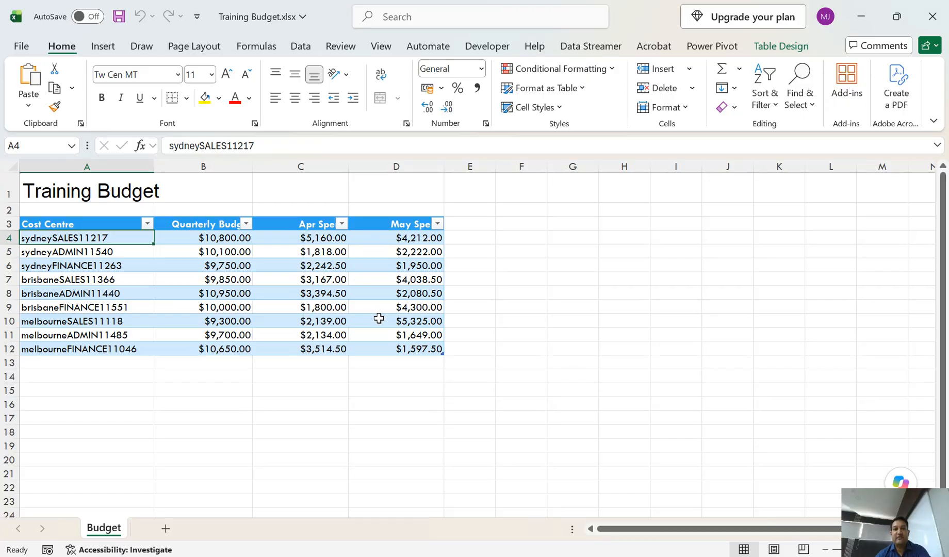
- Widen columns A to D of the budget table, and close the workbook without saving
{"action": "left_click_drag", "start_coordinate": [349, 166], "coordinate": [394, 166]}
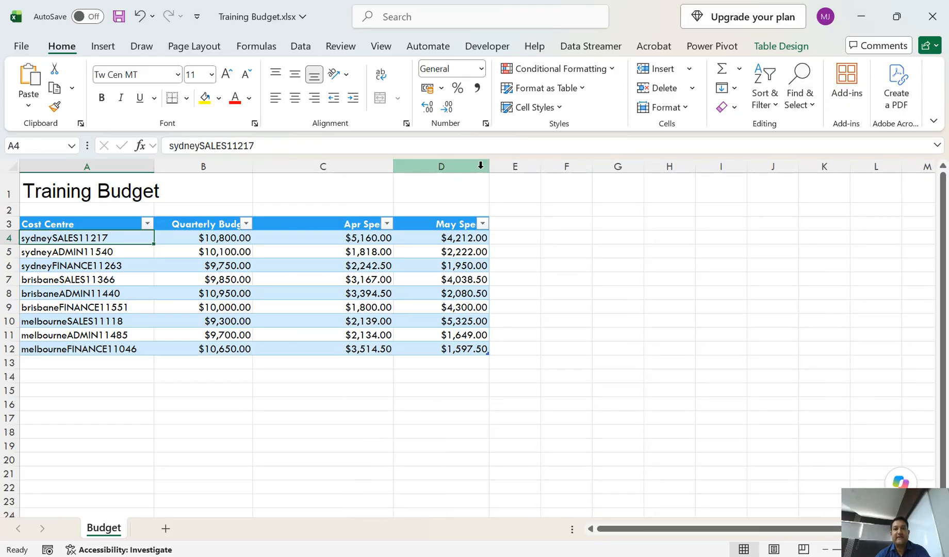
{"action": "left_click_drag", "start_coordinate": [493, 166], "coordinate": [513, 166]}
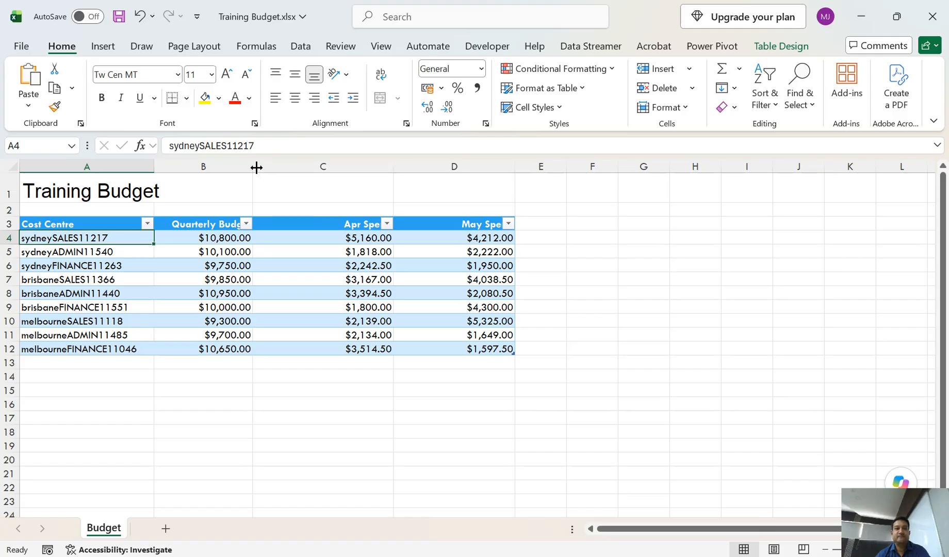
{"action": "left_click_drag", "start_coordinate": [253, 166], "coordinate": [311, 174]}
{"action": "left_click_drag", "start_coordinate": [154, 166], "coordinate": [217, 170]}
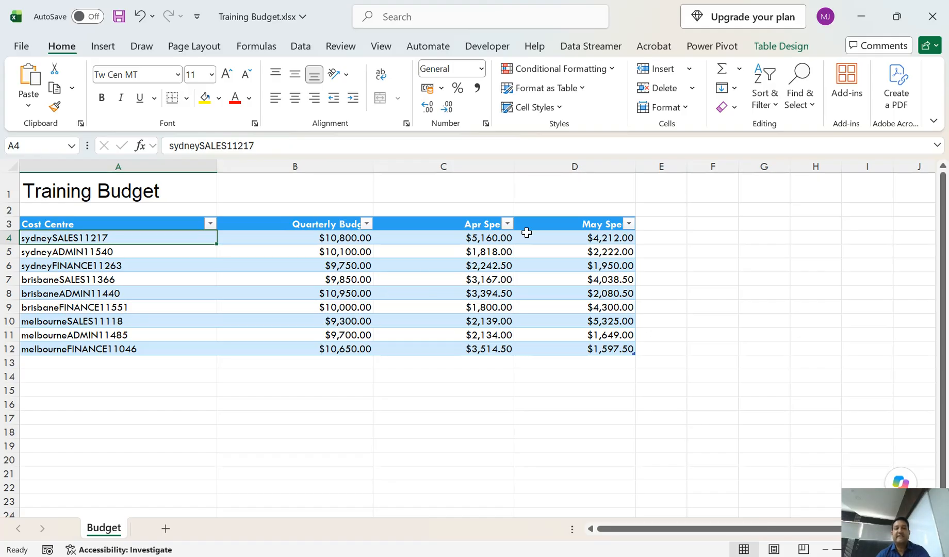
{"action": "left_click", "coordinate": [932, 16]}
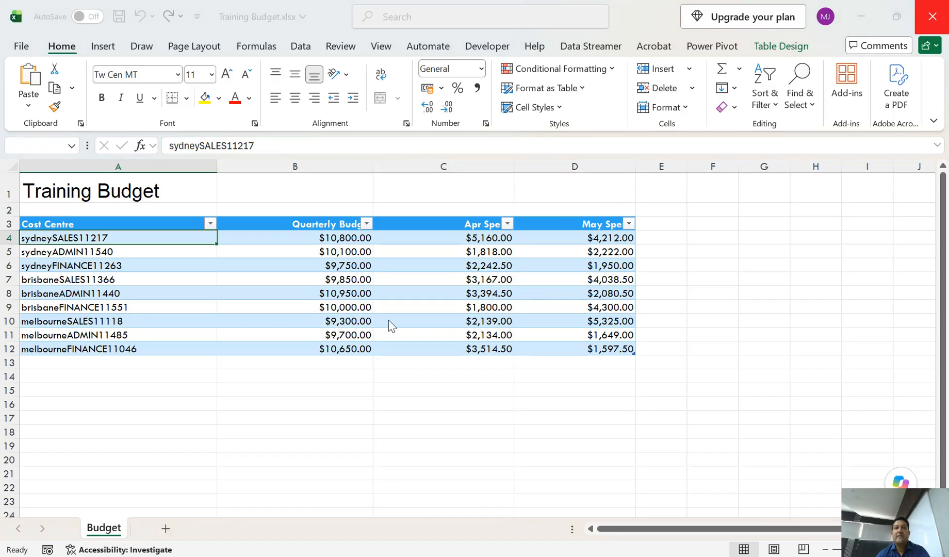
{"action": "left_click", "coordinate": [516, 395]}
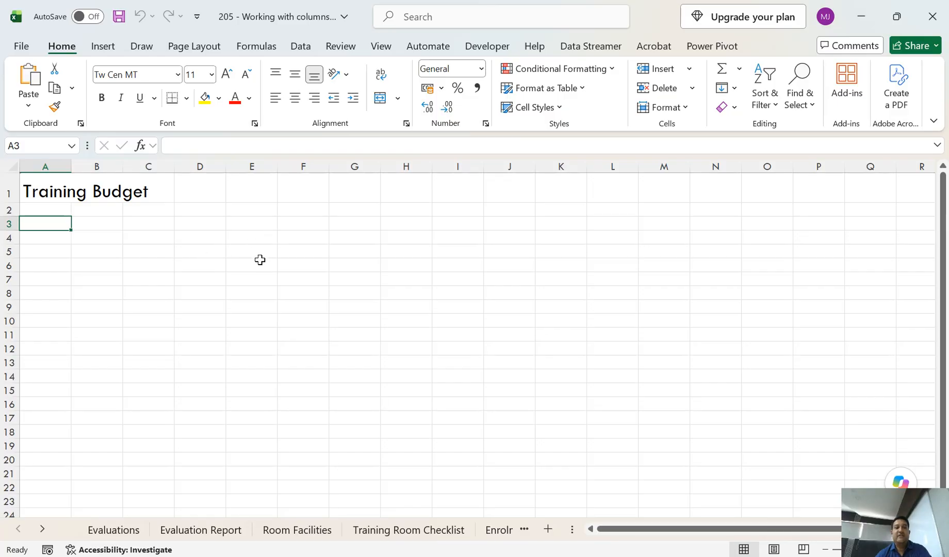
- Import Training Budget.xlsx from the EPT - UNIT - 2 folder as an Excel workbook data source
{"action": "left_click", "coordinate": [301, 46]}
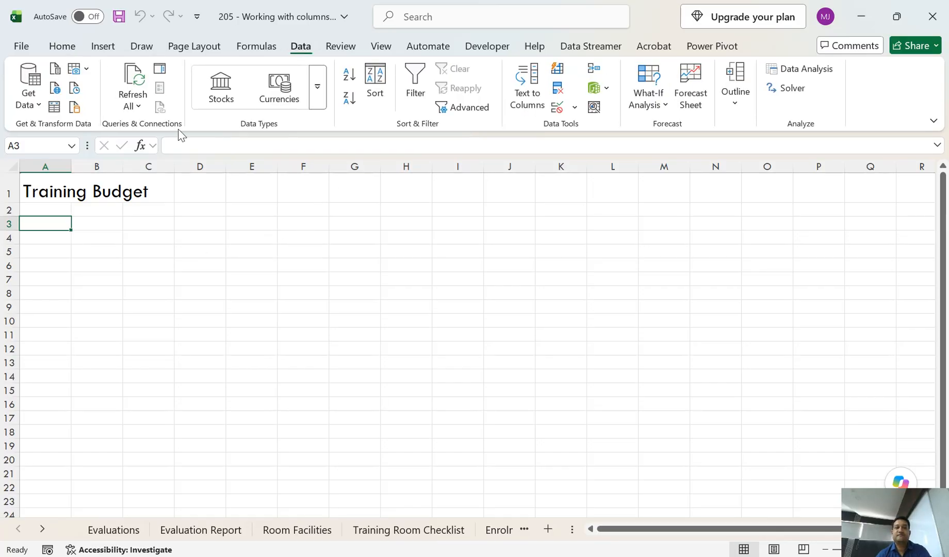
{"action": "left_click", "coordinate": [34, 106]}
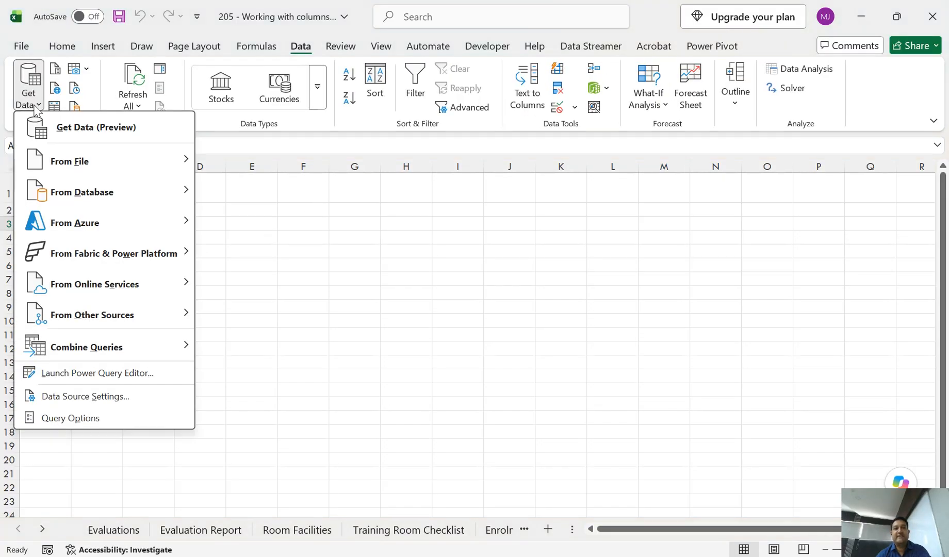
{"action": "mouse_move", "coordinate": [93, 167]}
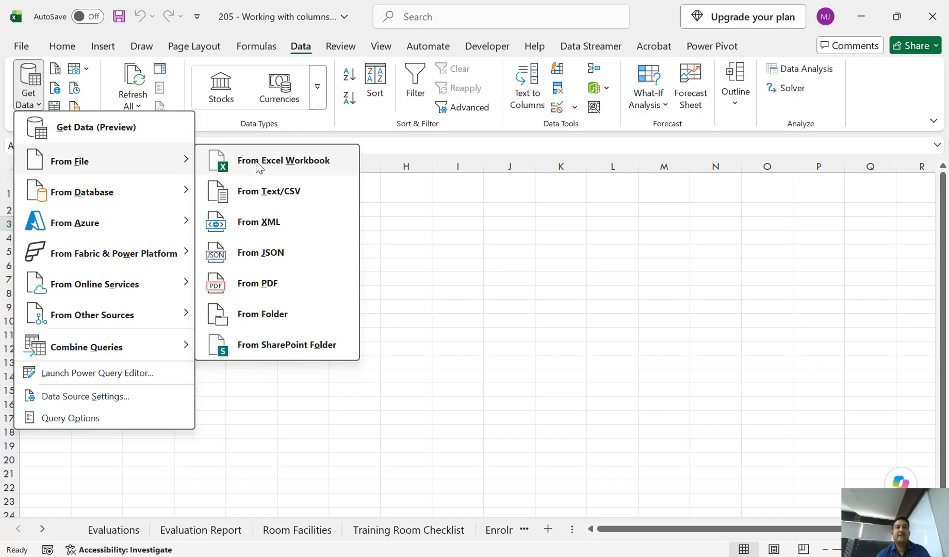
{"action": "left_click", "coordinate": [296, 164]}
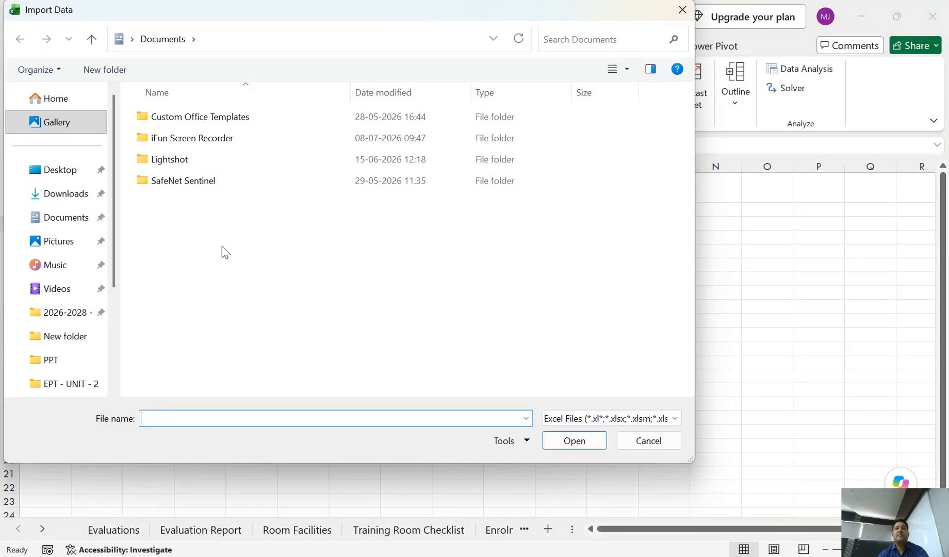
{"action": "left_click", "coordinate": [71, 384]}
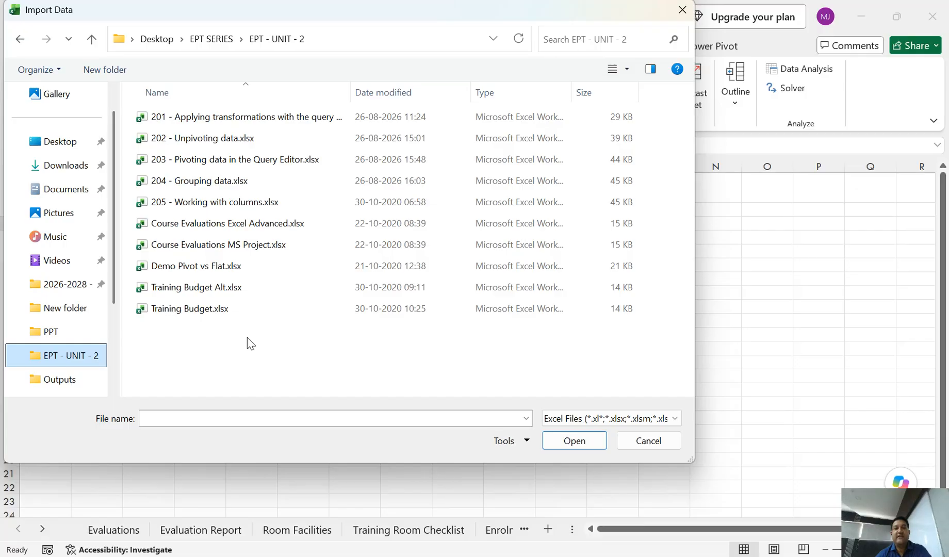
{"action": "left_click", "coordinate": [221, 313]}
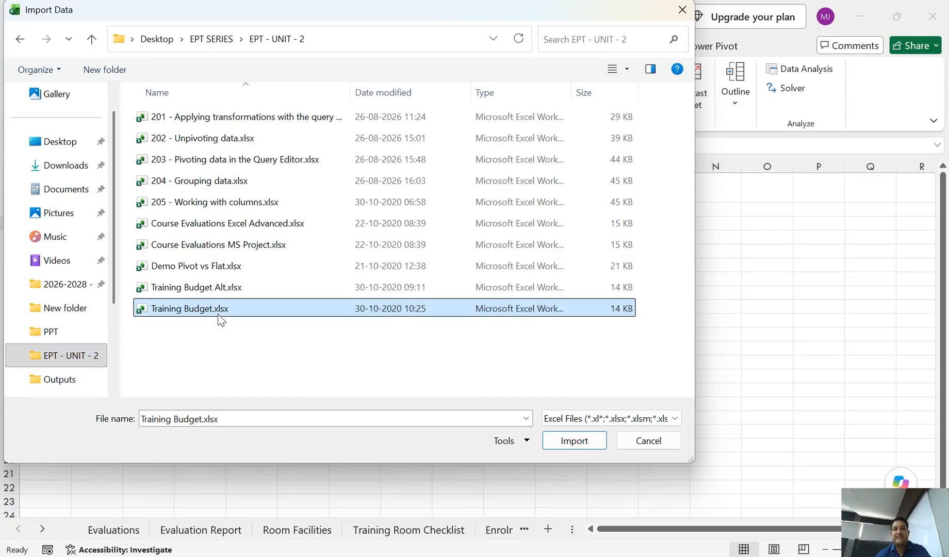
{"action": "left_click", "coordinate": [566, 442]}
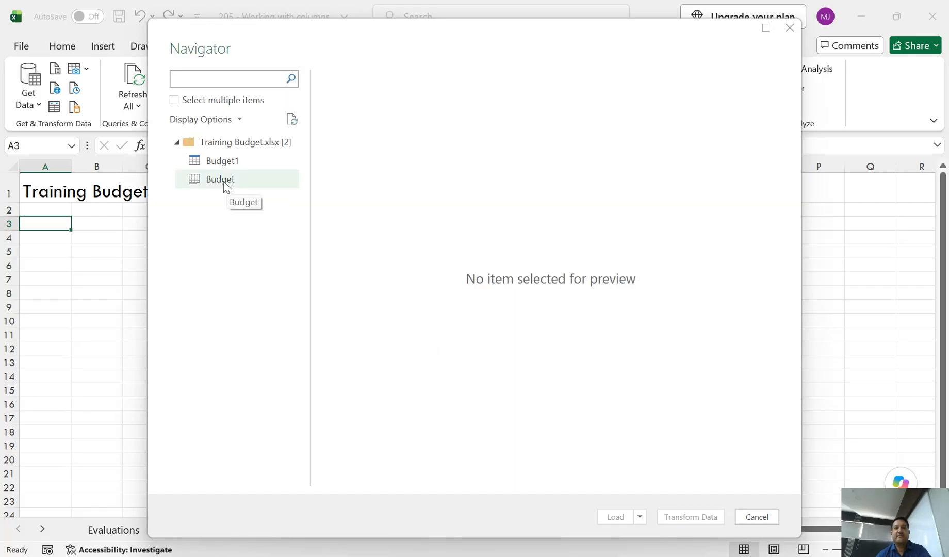
- Preview the Budget sheet, and open the Budget1 table for transformation in the Power Query Editor
{"action": "left_click", "coordinate": [225, 182]}
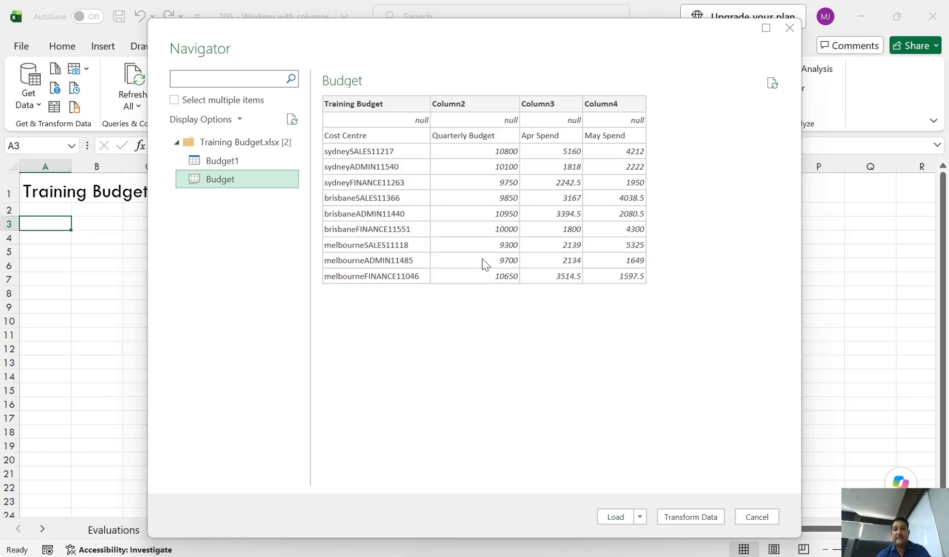
{"action": "left_click", "coordinate": [230, 162]}
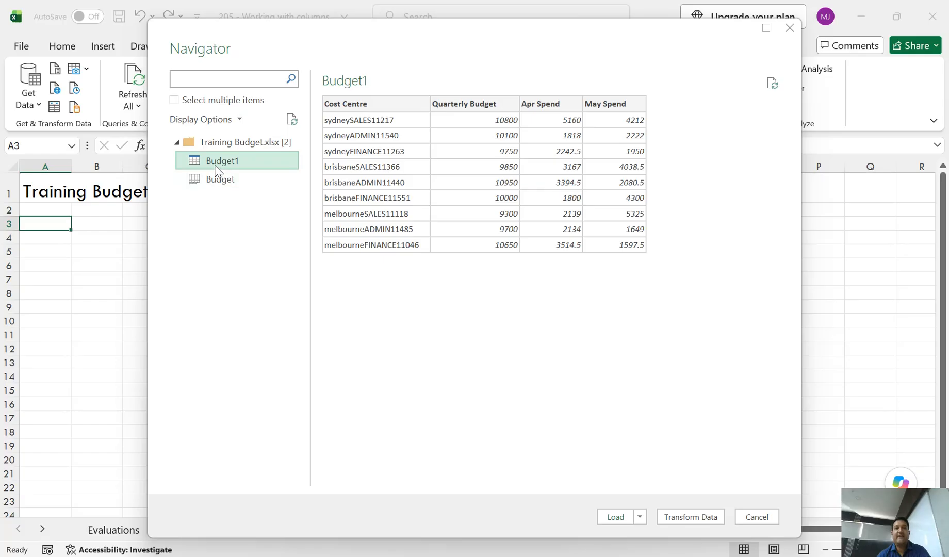
{"action": "left_click", "coordinate": [702, 517]}
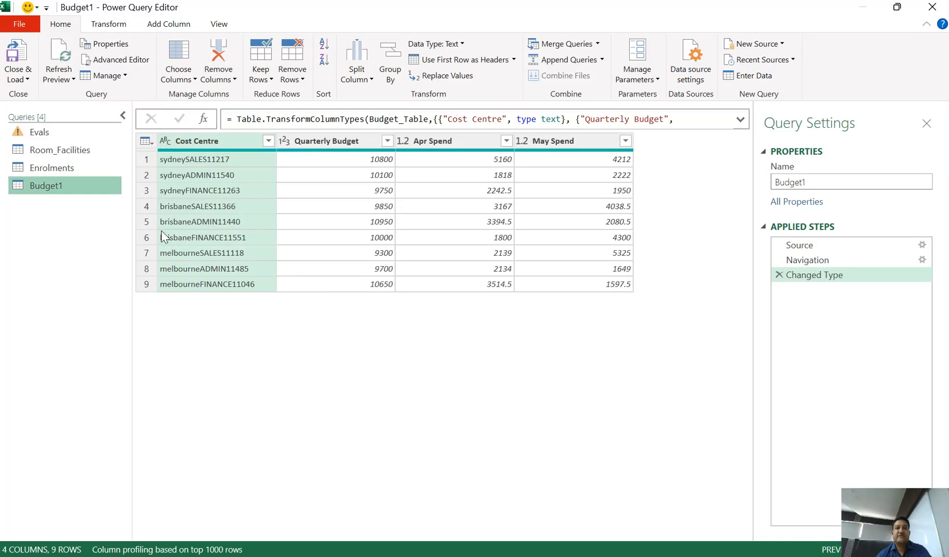
- Review the Enrolments query, and rename the Budget1 query as Budget
{"action": "left_click", "coordinate": [49, 170]}
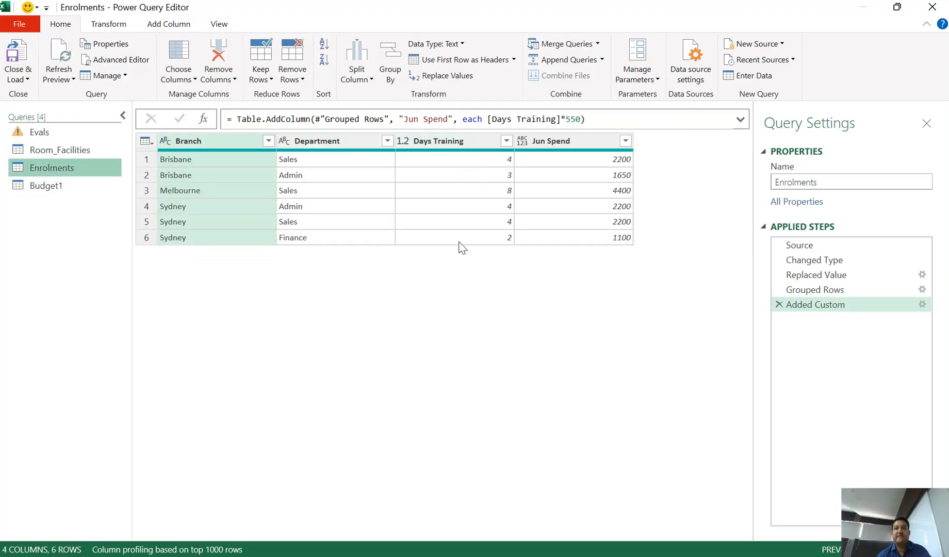
{"action": "left_click", "coordinate": [65, 193]}
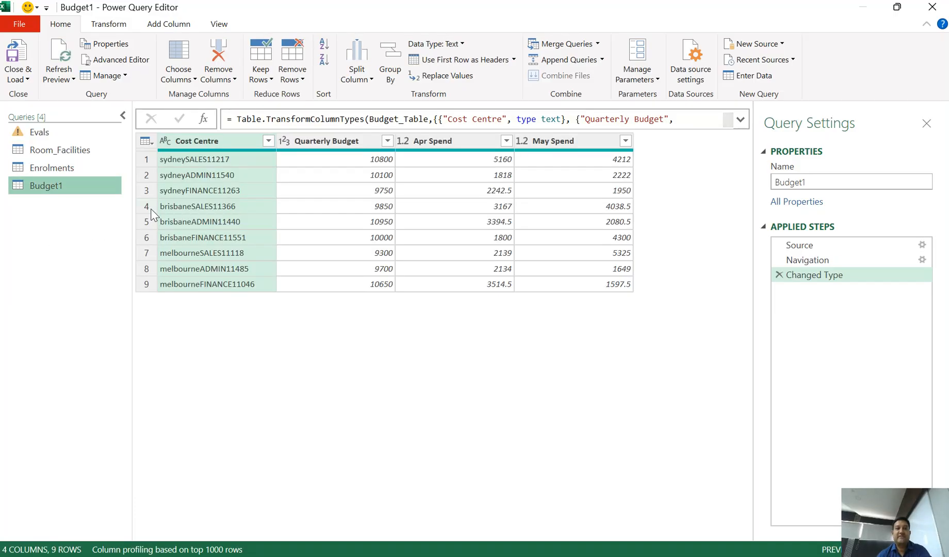
{"action": "left_click", "coordinate": [842, 182]}
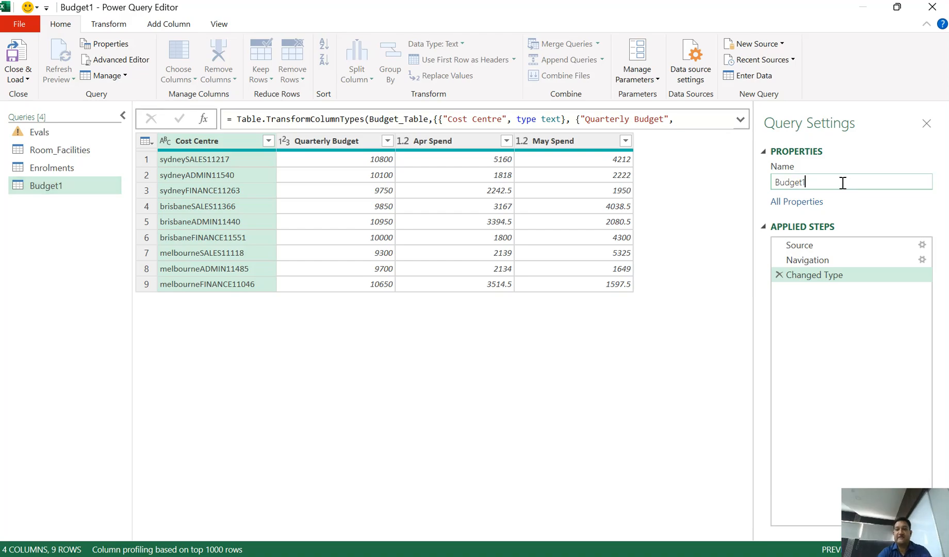
{"action": "key", "text": "Return"}
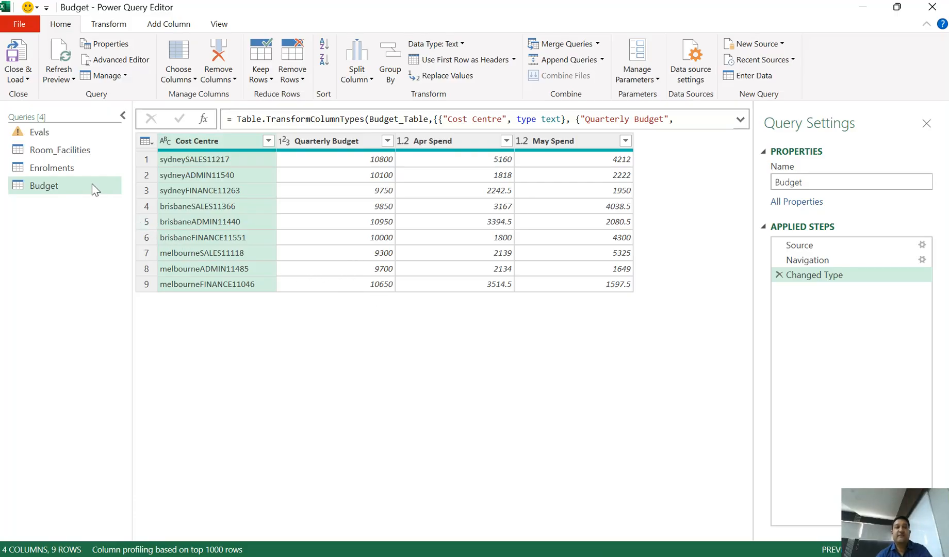
- Compare the column layout of the Enrolments query with that of the Budget query
{"action": "left_click", "coordinate": [57, 168]}
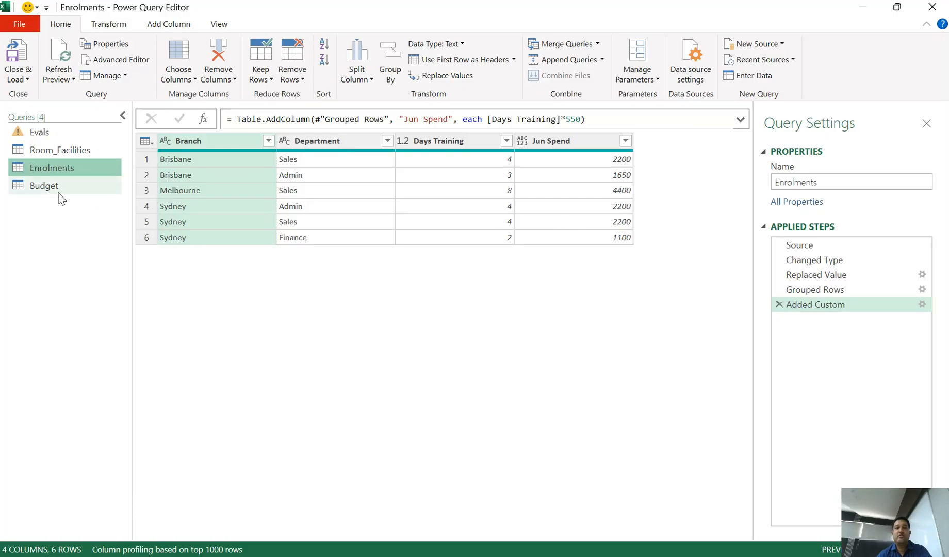
{"action": "left_click", "coordinate": [58, 190]}
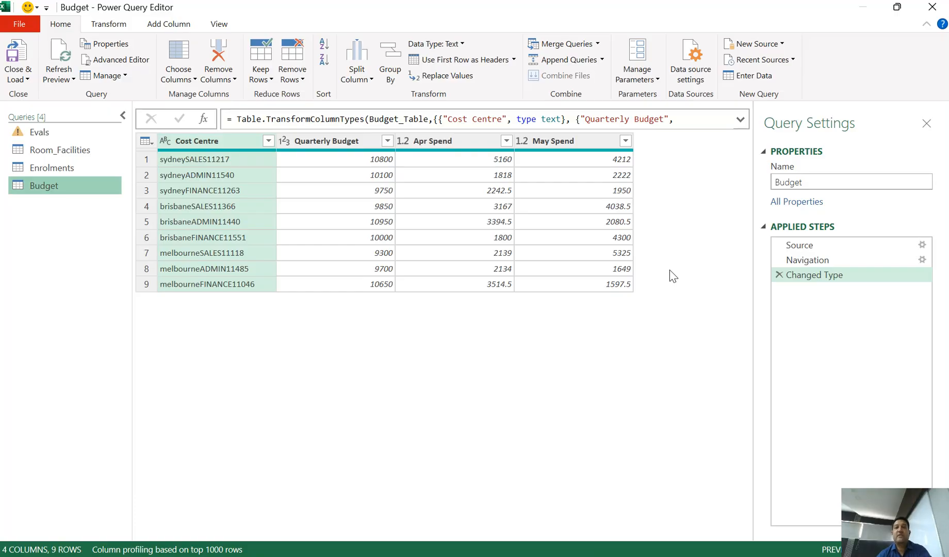
{"action": "left_click", "coordinate": [72, 168]}
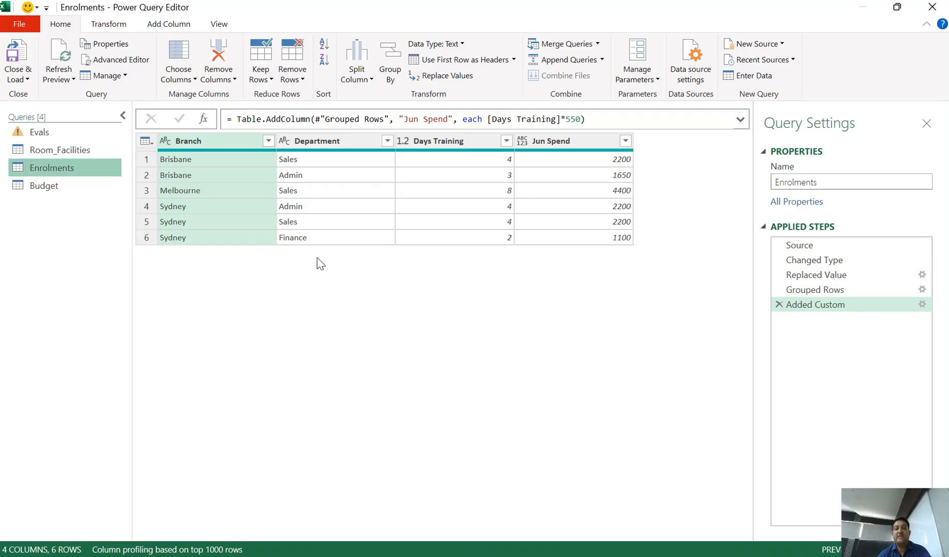
{"action": "left_click", "coordinate": [75, 190]}
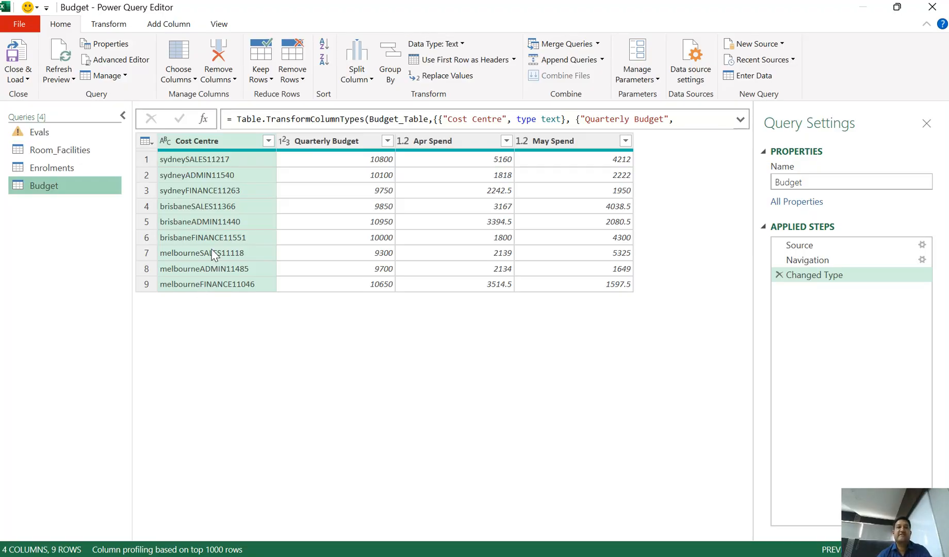
- Split the Cost Centre column of the Budget query by non-digit to digit
{"action": "left_click", "coordinate": [189, 146]}
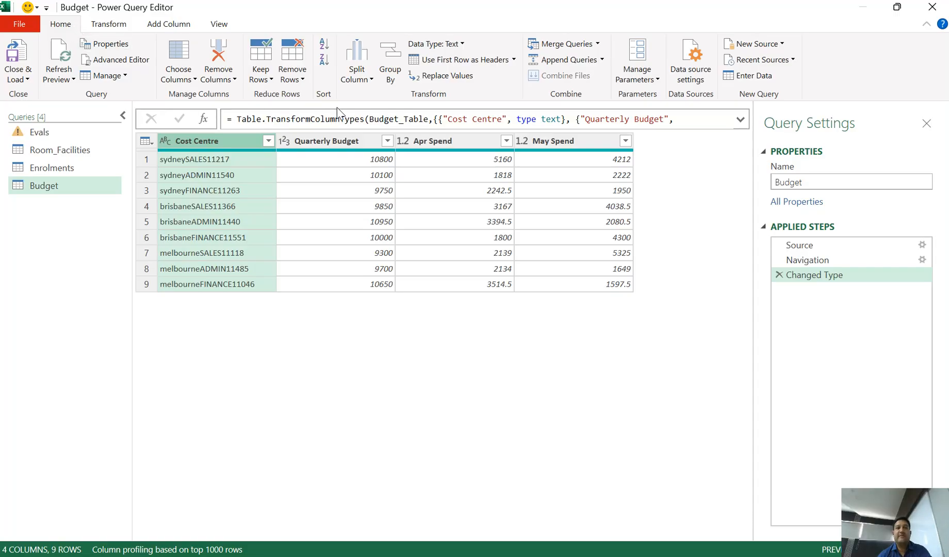
{"action": "left_click", "coordinate": [373, 78]}
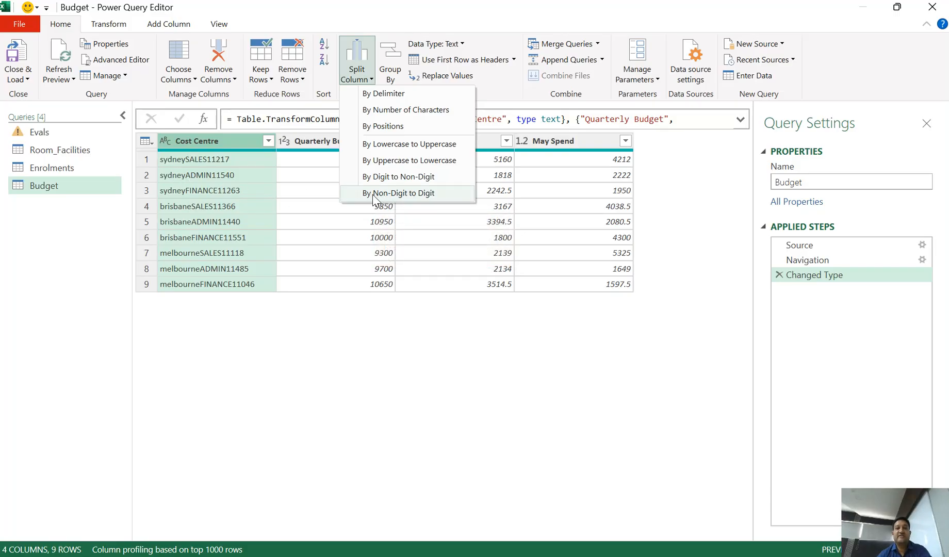
{"action": "left_click", "coordinate": [397, 192]}
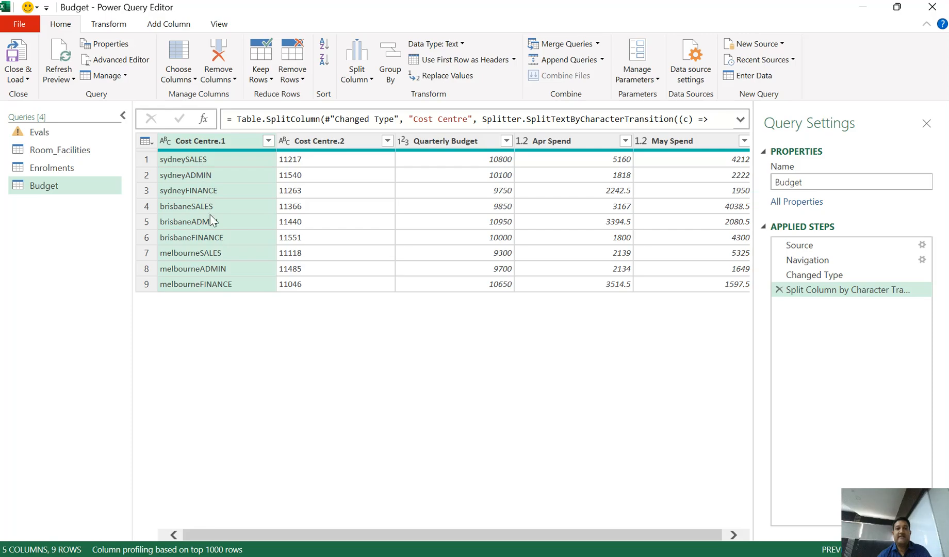
- Split the Cost Centre.1 column by lowercase to uppercase, separating the city from the department
{"action": "left_click", "coordinate": [213, 142]}
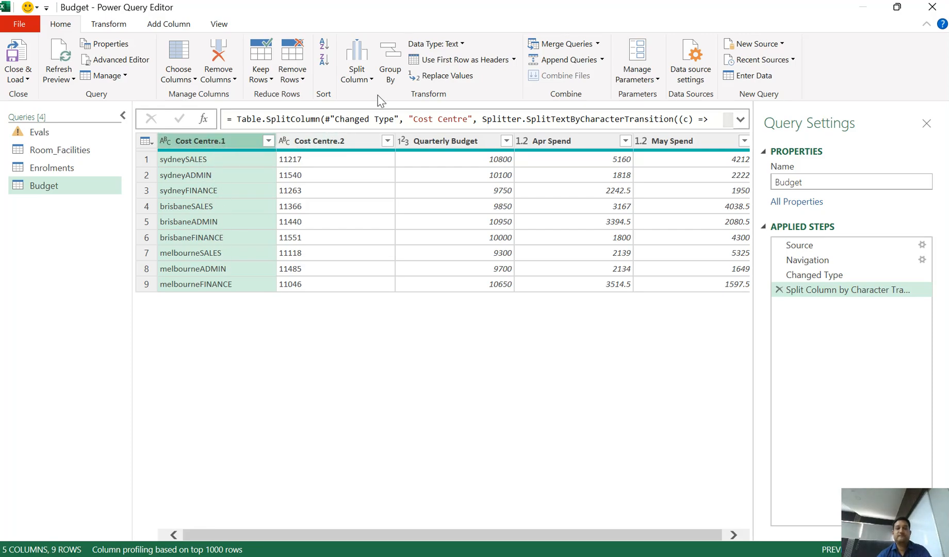
{"action": "left_click", "coordinate": [371, 83]}
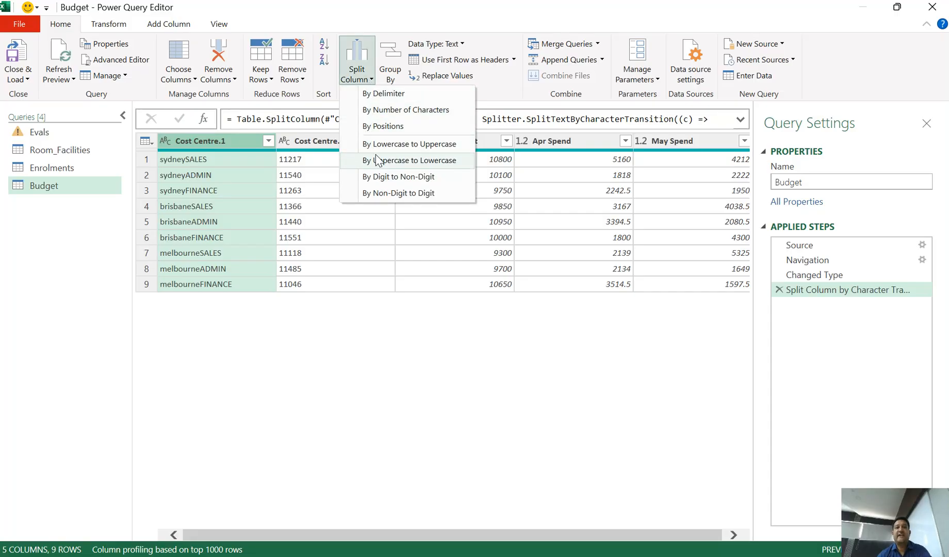
{"action": "left_click", "coordinate": [391, 144]}
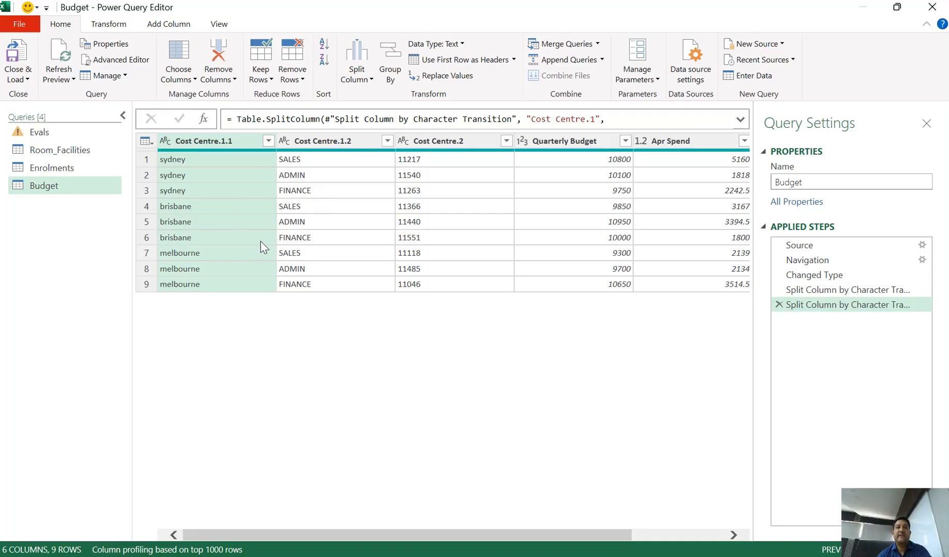
- Rename the Cost Centre.1.1 column, which holds the city names, as Branch
{"action": "double_click", "coordinate": [229, 141]}
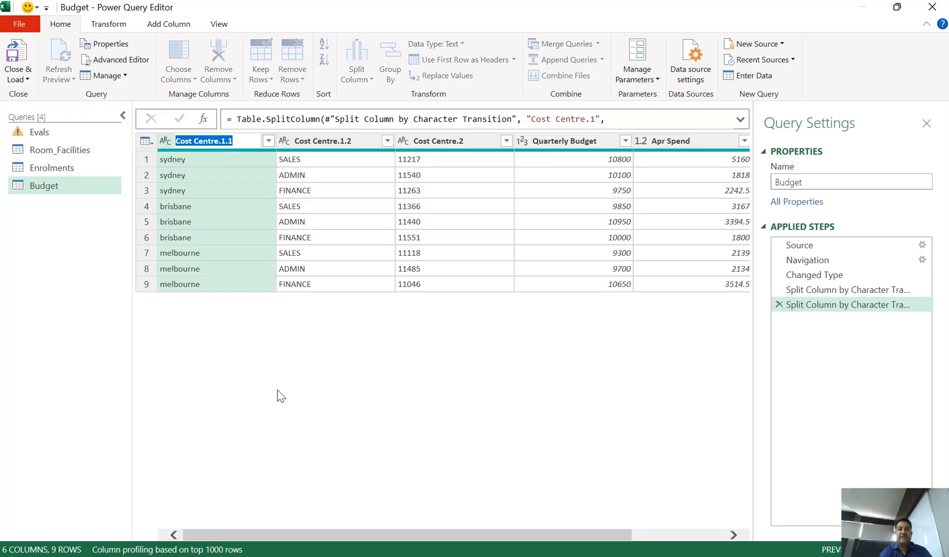
{"action": "type", "text": "Branch"}
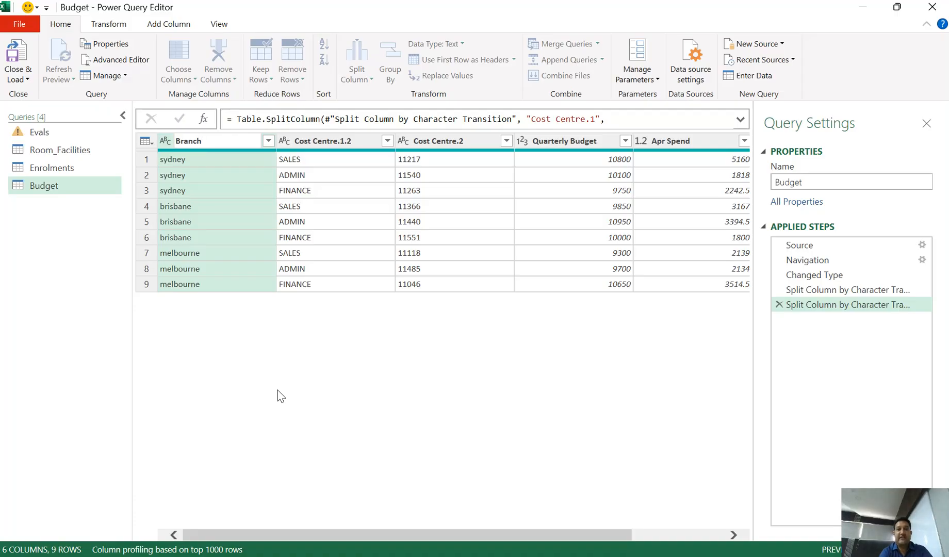
{"action": "key", "text": "Return"}
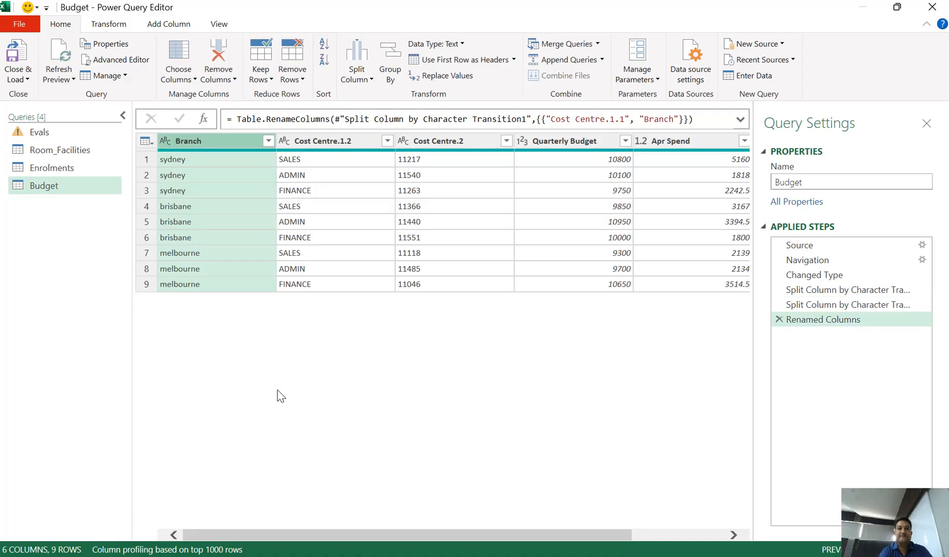
- Rename the Cost Centre.1.2 column, which holds the department names, as Department
{"action": "double_click", "coordinate": [329, 144]}
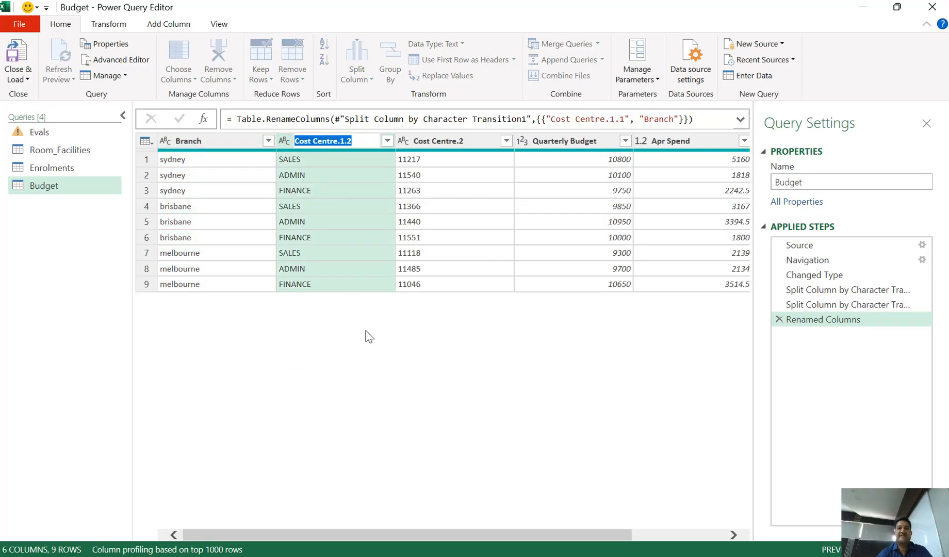
{"action": "type", "text": "D"}
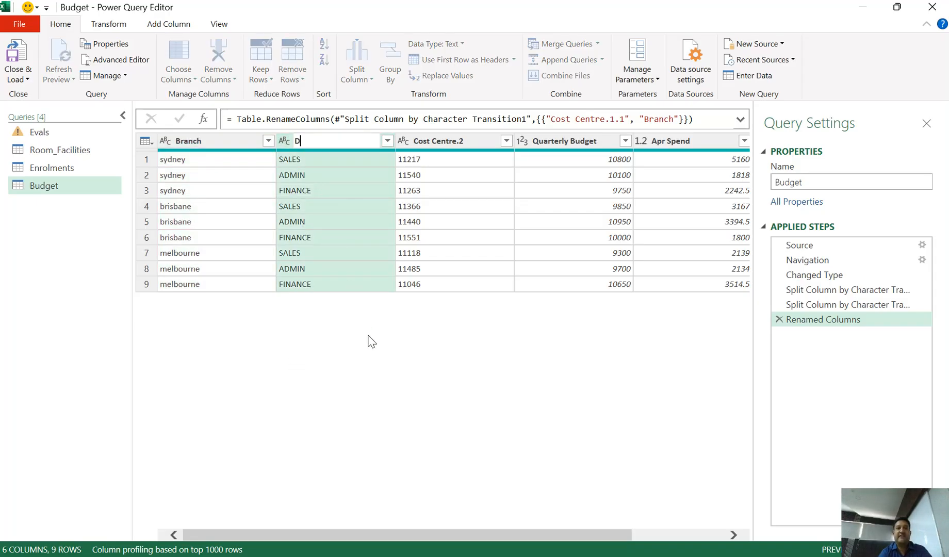
{"action": "type", "text": "epartm"}
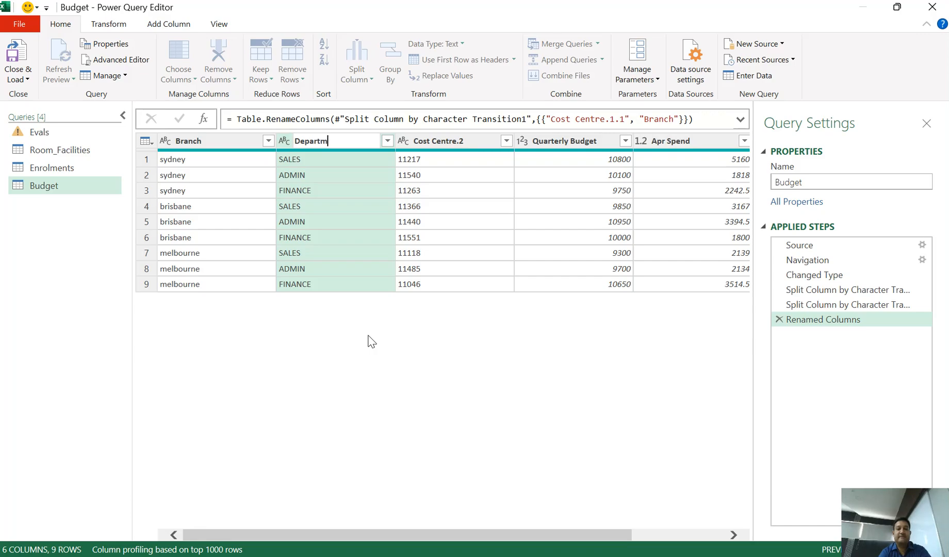
{"action": "type", "text": "ent"}
{"action": "key", "text": "Return"}
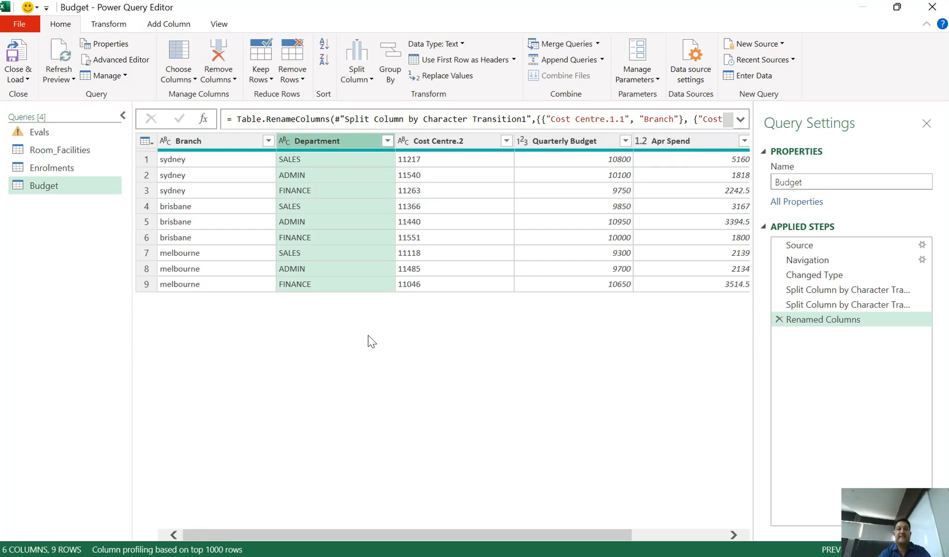
- Rename the Cost Centre.2 column, which holds the numeric codes, as Cost Centre Code
{"action": "double_click", "coordinate": [440, 144]}
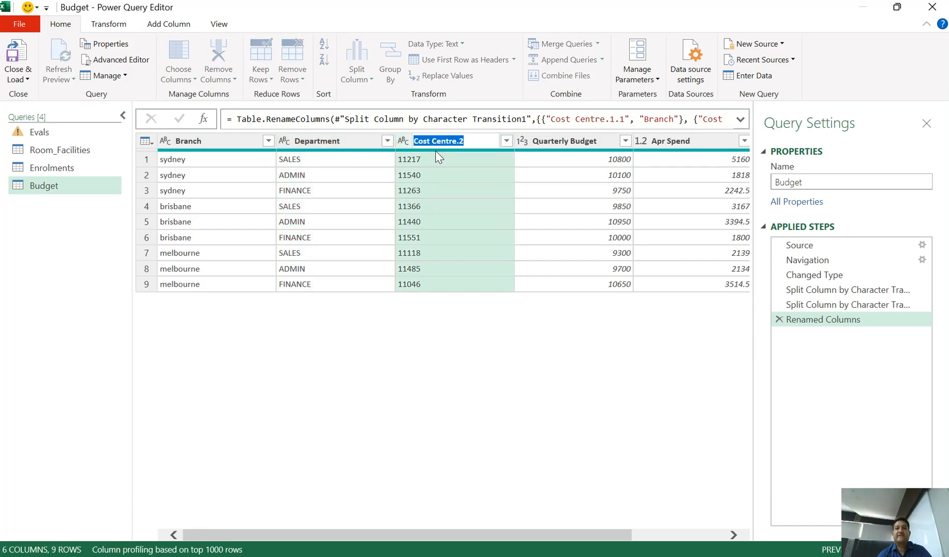
{"action": "key", "text": "End"}
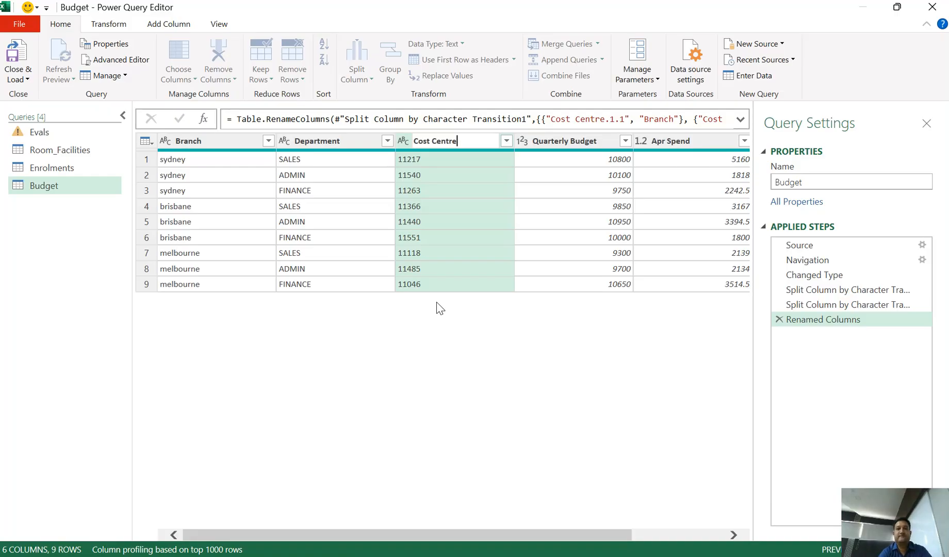
{"action": "type", "text": "Code"}
{"action": "key", "text": "Return"}
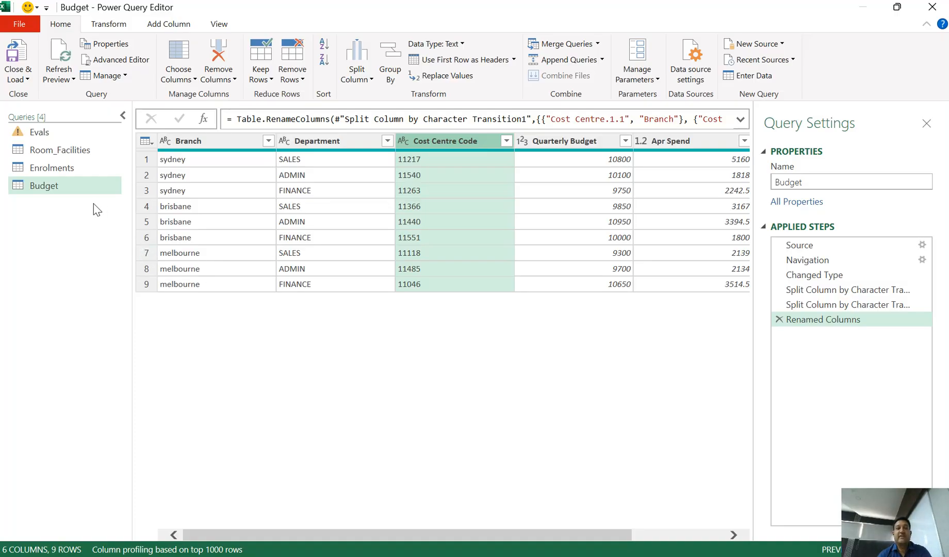
- Capitalize each word in the Budget query's Branch and Department columns to match the text case used in the Enrolments query
{"action": "left_click", "coordinate": [77, 169]}
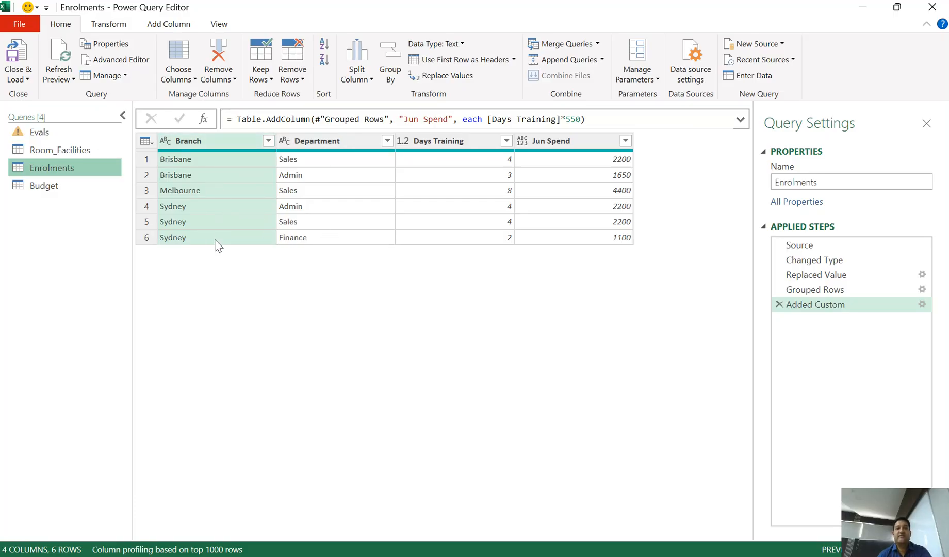
{"action": "left_click", "coordinate": [62, 186]}
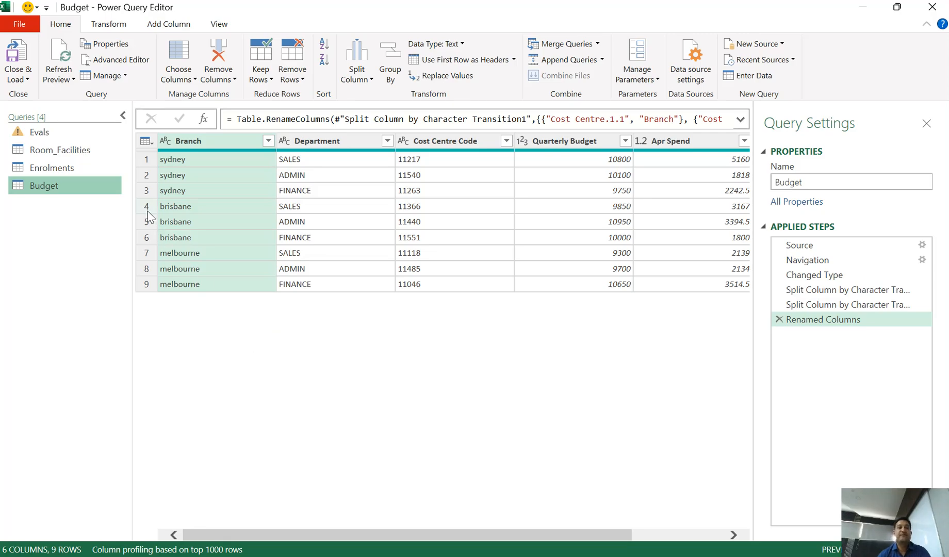
{"action": "left_click", "coordinate": [68, 172]}
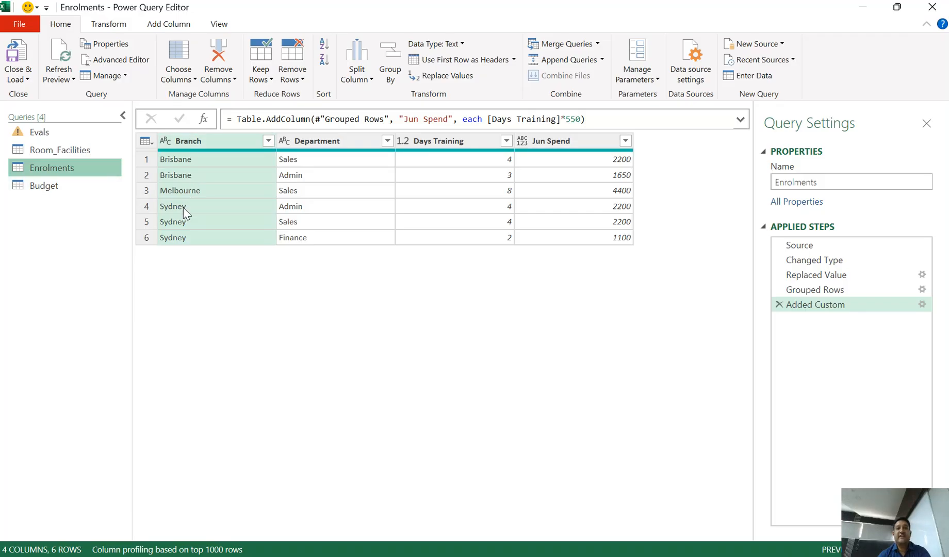
{"action": "left_click", "coordinate": [68, 186]}
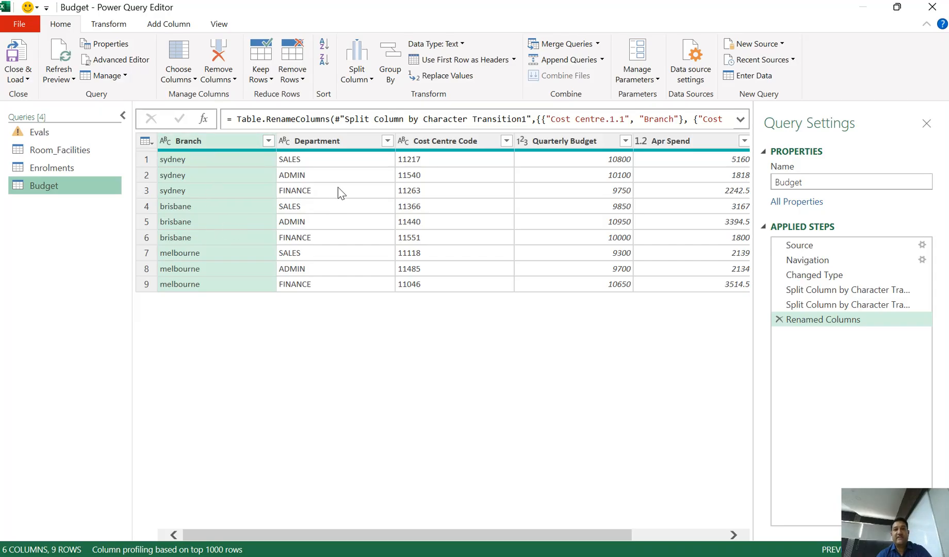
{"action": "left_click", "coordinate": [343, 147], "text": "ctrl"}
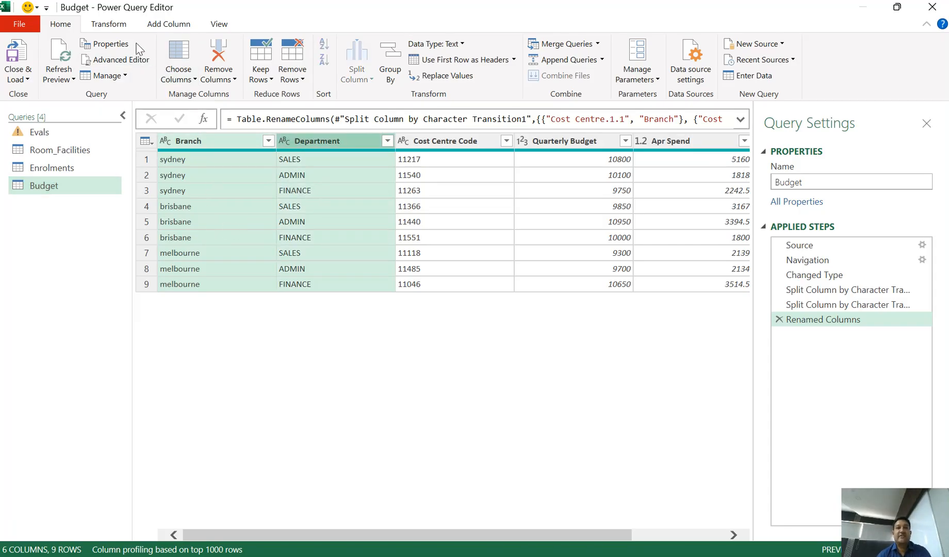
{"action": "left_click", "coordinate": [112, 27]}
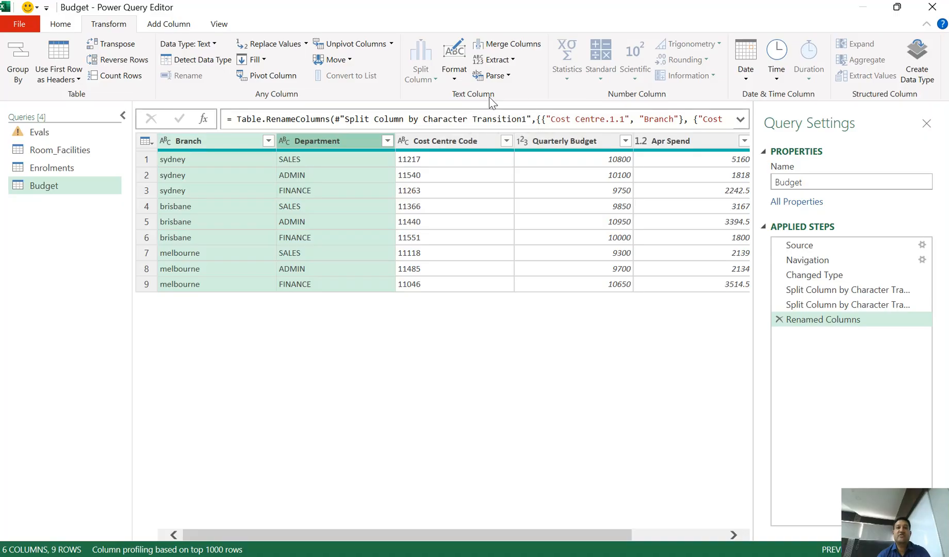
{"action": "left_click", "coordinate": [456, 82]}
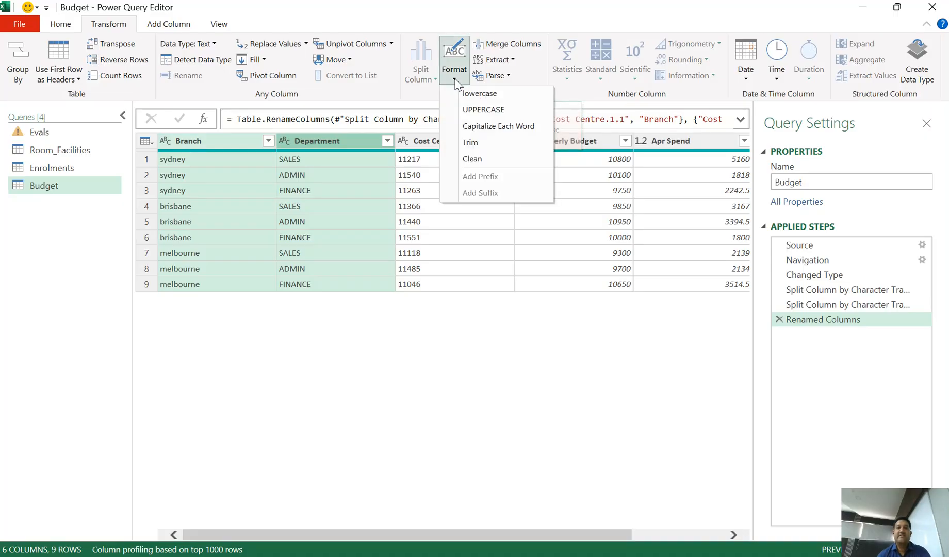
{"action": "left_click", "coordinate": [494, 129]}
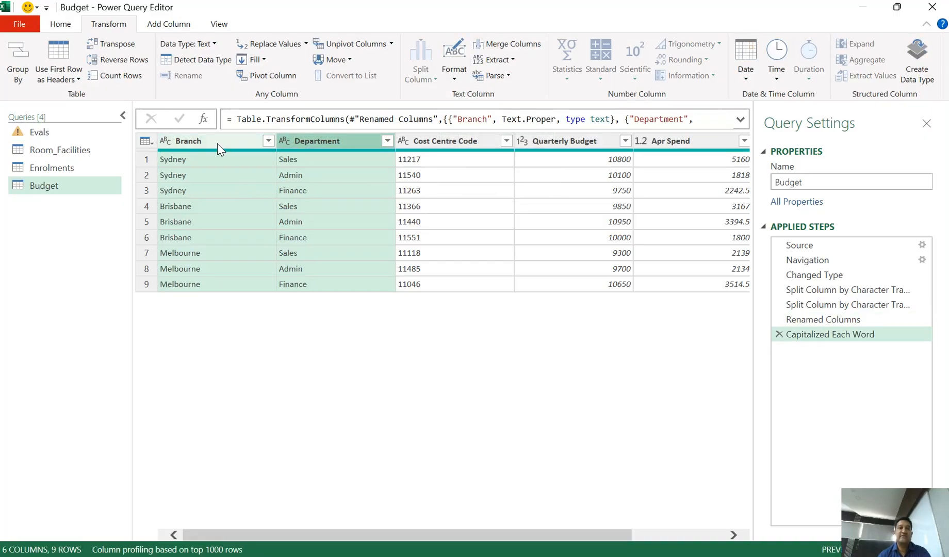
- Compare the Branch, Department and monthly spend columns of the Enrolments query with those of the Budget query
{"action": "left_click", "coordinate": [72, 172]}
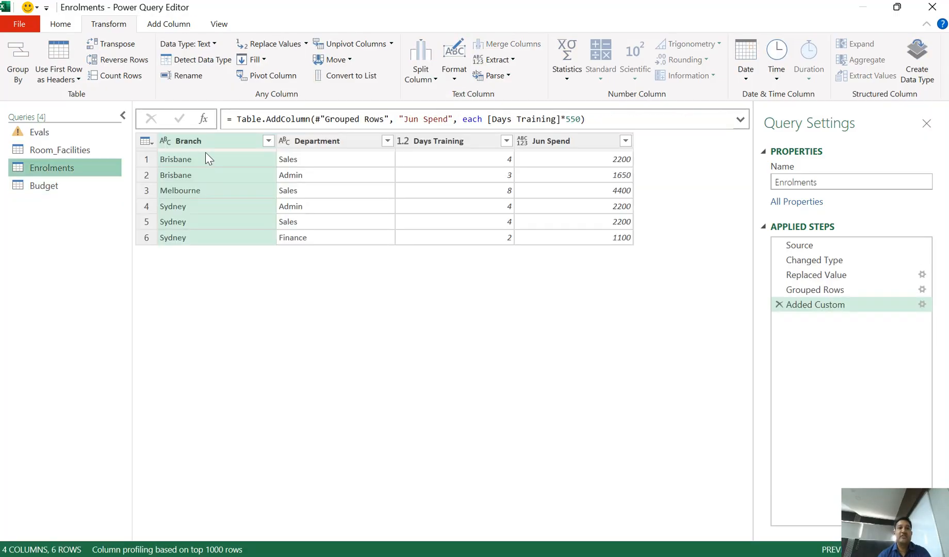
{"action": "left_click", "coordinate": [77, 190]}
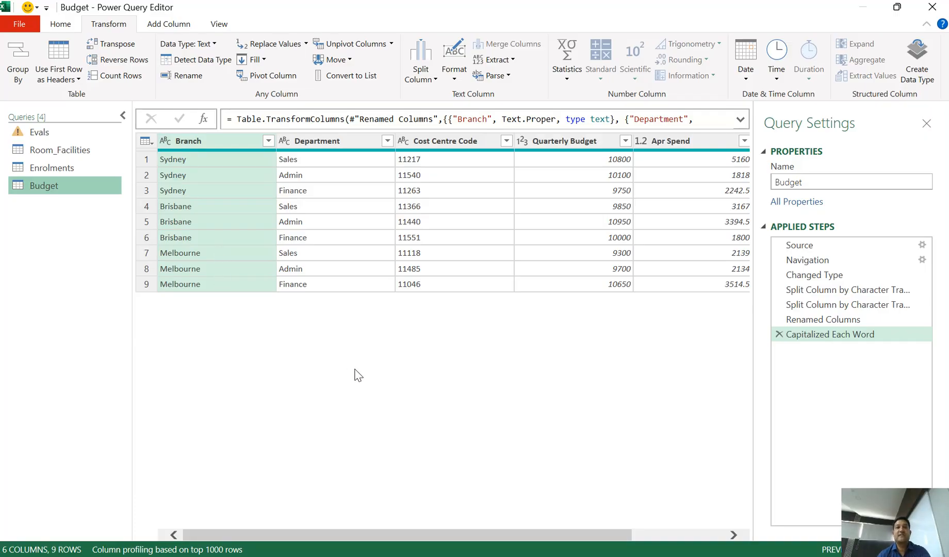
{"action": "left_click", "coordinate": [366, 534]}
{"action": "left_click", "coordinate": [75, 174]}
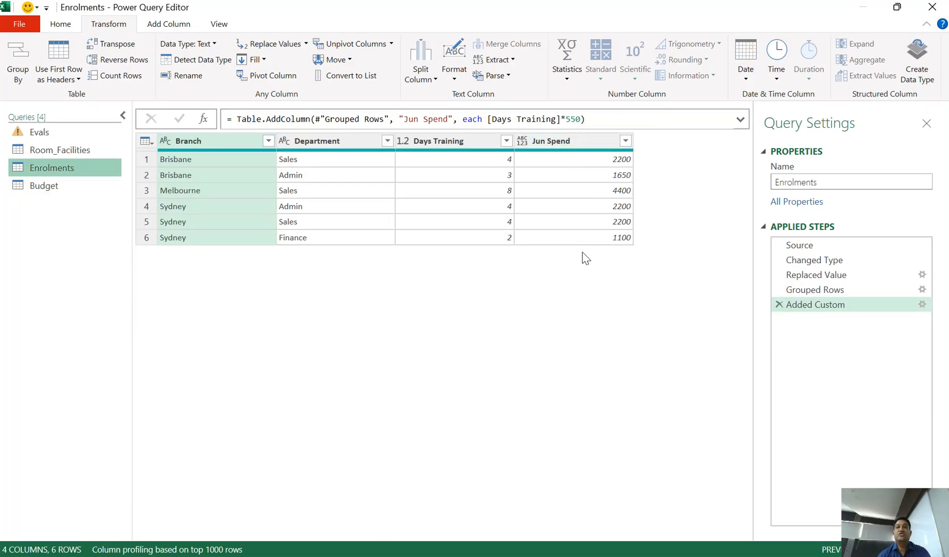
{"action": "left_click", "coordinate": [66, 188]}
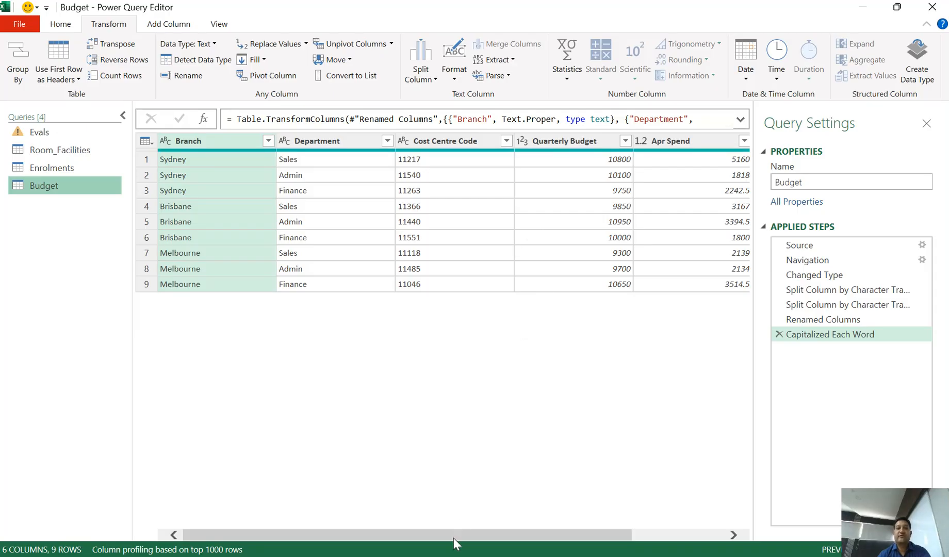
{"action": "left_click_drag", "start_coordinate": [453, 538], "coordinate": [410, 532]}
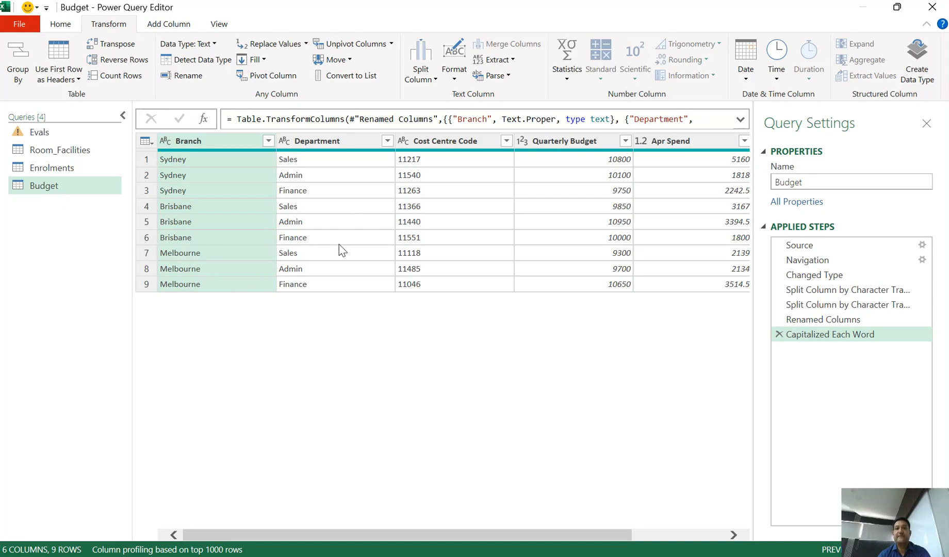
- Set up a merge of the Budget query with the Enrolments query, using a Left Outer join
{"action": "left_click", "coordinate": [61, 24]}
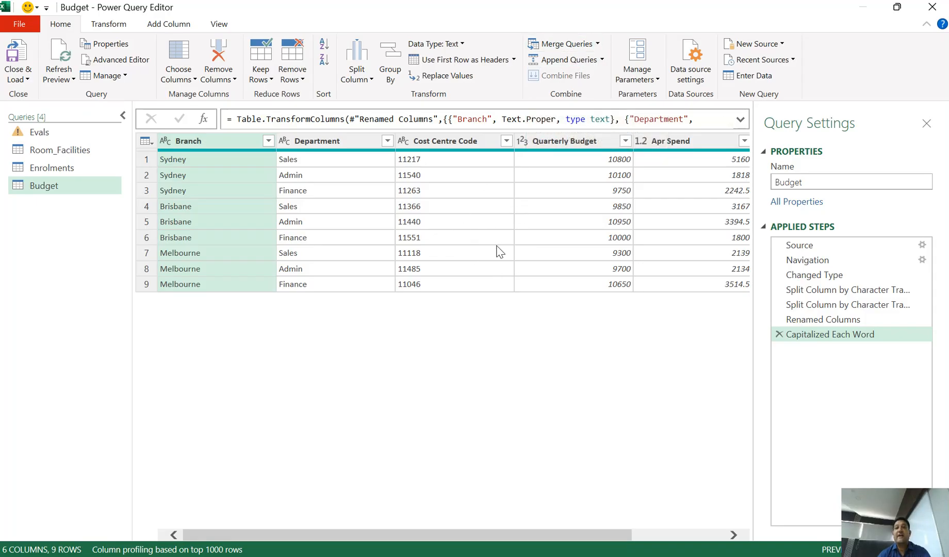
{"action": "left_click", "coordinate": [598, 44]}
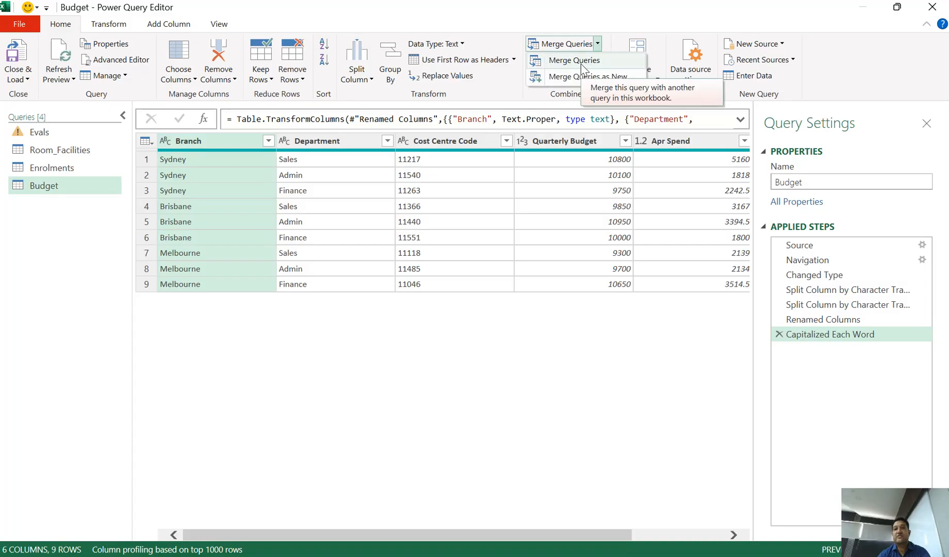
{"action": "left_click", "coordinate": [582, 61]}
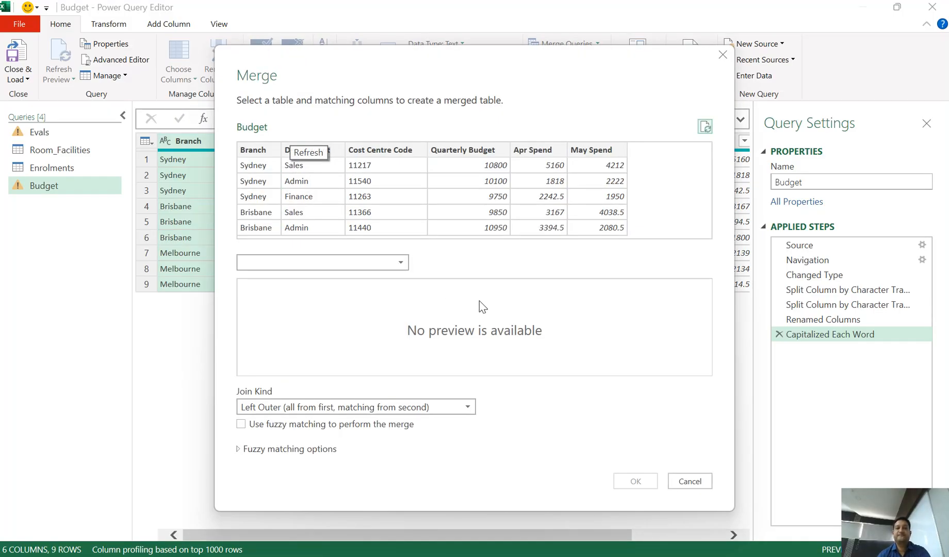
{"action": "left_click", "coordinate": [382, 264]}
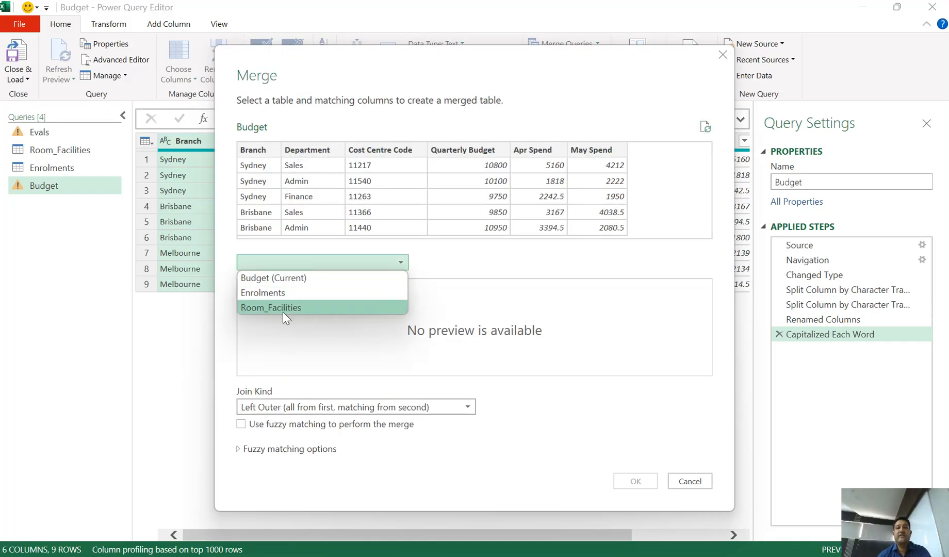
{"action": "left_click", "coordinate": [283, 295]}
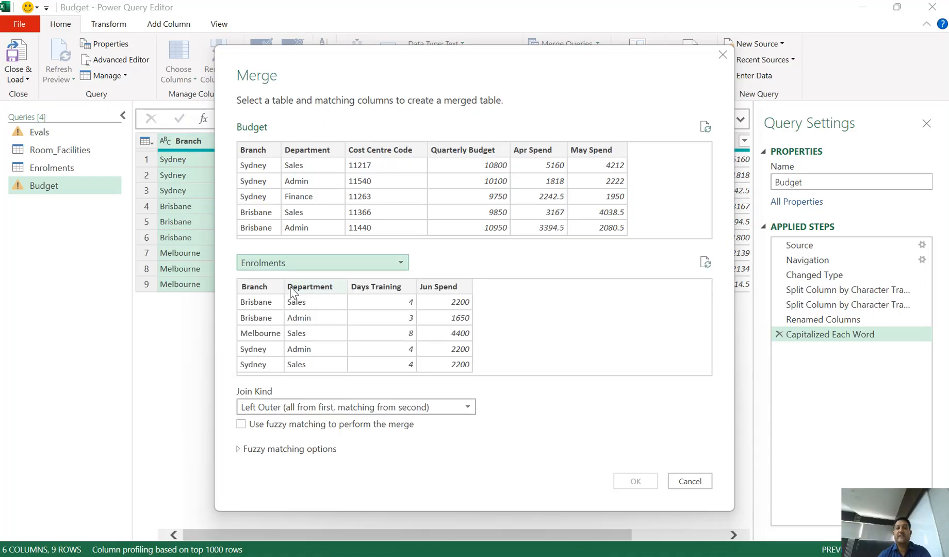
{"action": "left_click", "coordinate": [398, 407]}
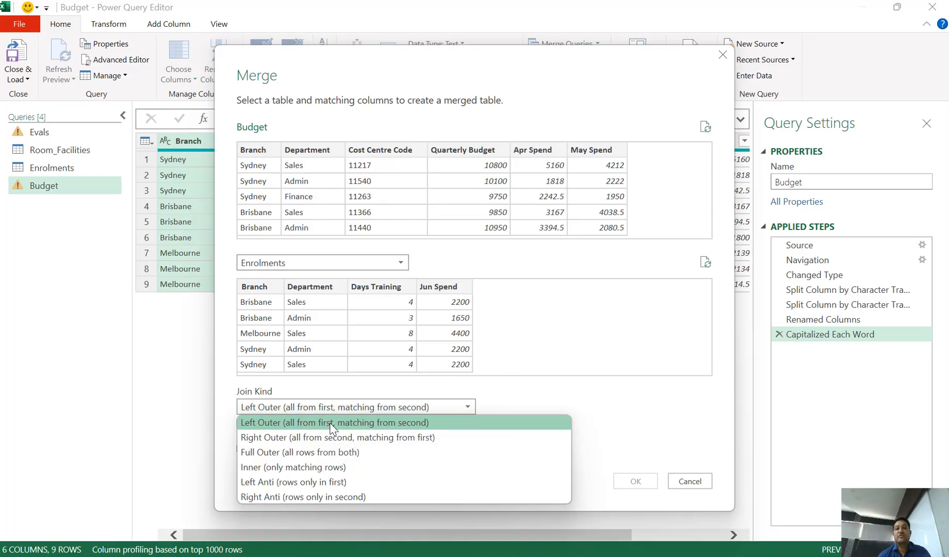
{"action": "left_click", "coordinate": [349, 425]}
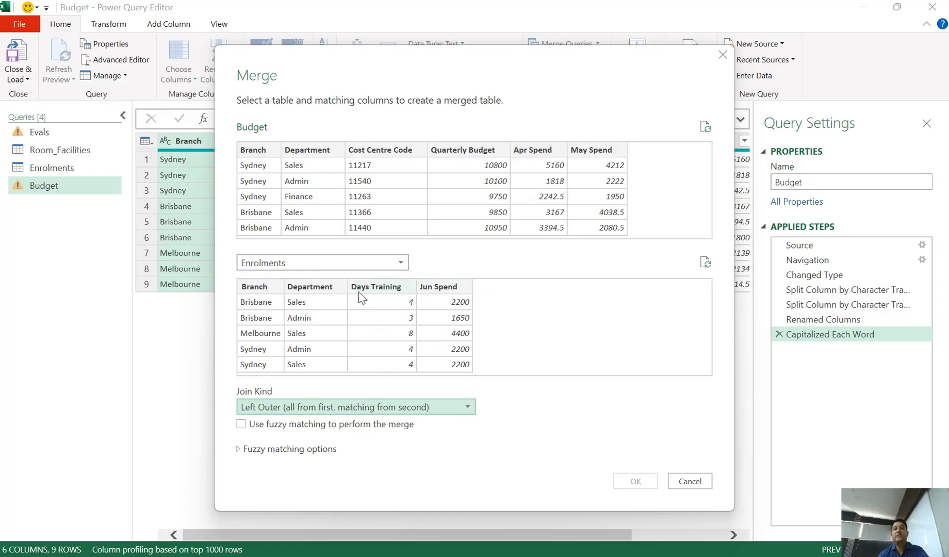
- Match the Budget and Enrolments tables on both Branch and Department, and complete the merge
{"action": "left_click", "coordinate": [253, 149]}
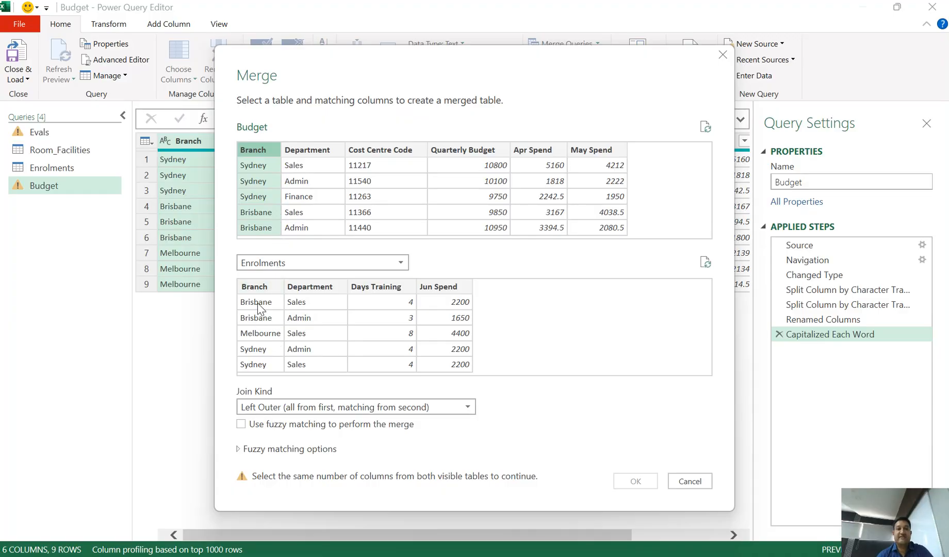
{"action": "left_click", "coordinate": [255, 287]}
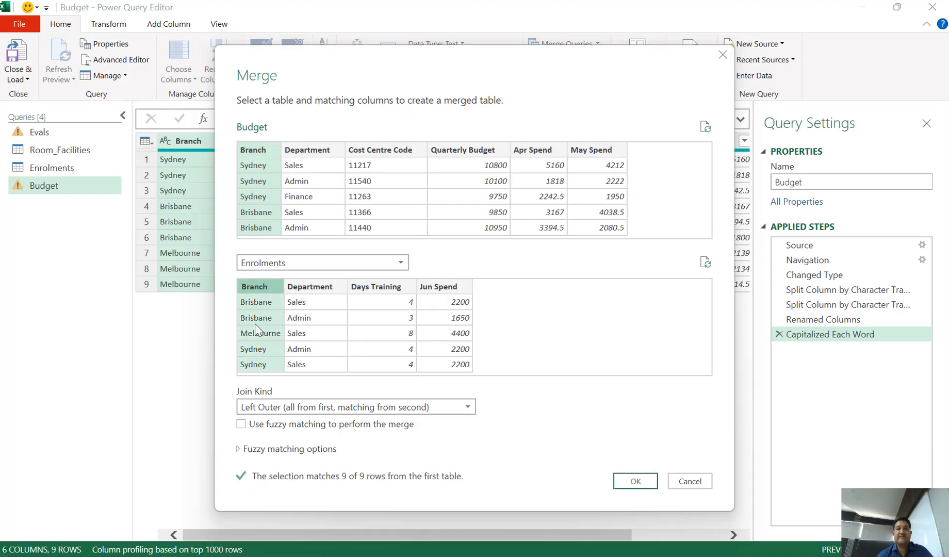
{"action": "left_click", "coordinate": [311, 155], "text": "ctrl"}
{"action": "left_click", "coordinate": [316, 286], "text": "ctrl"}
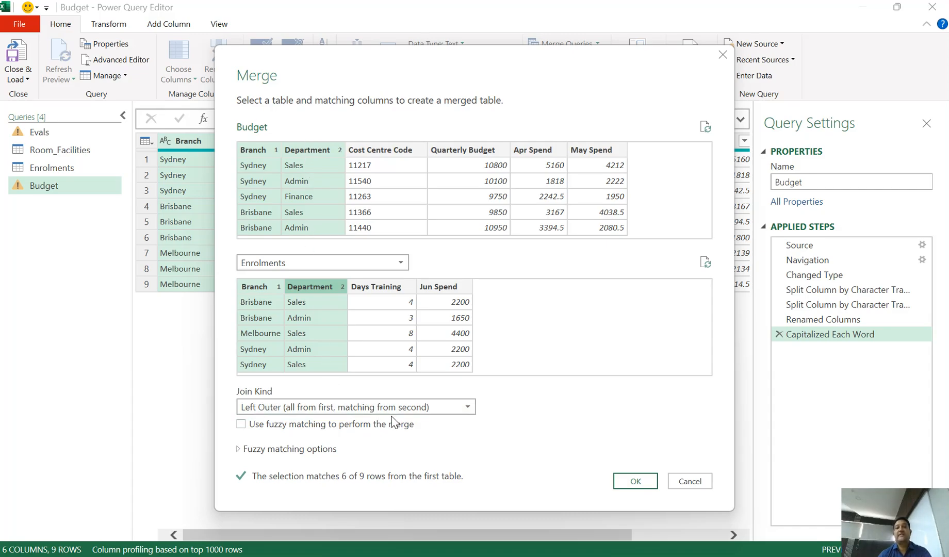
{"action": "left_click", "coordinate": [630, 482]}
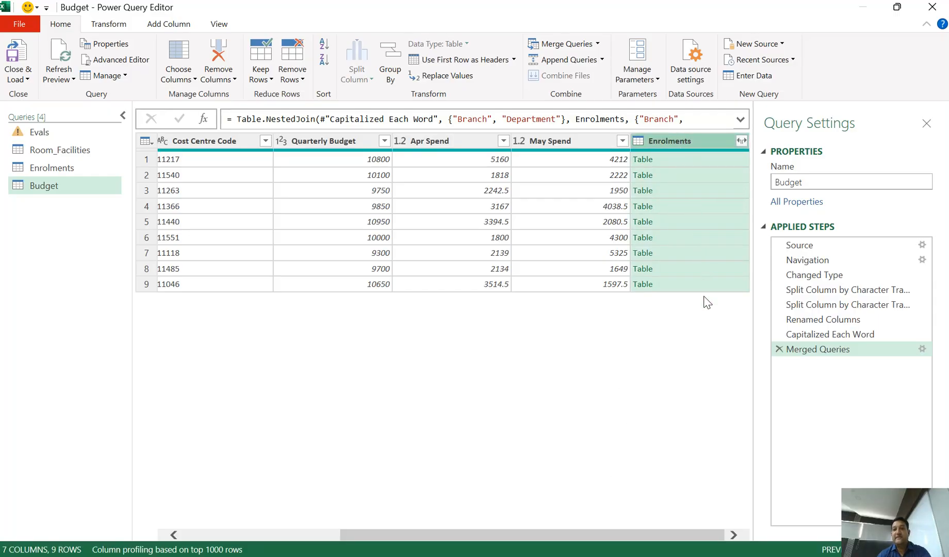
- Expand the merged Enrolments column to bring in only Jun Spend, without the original column name as prefix
{"action": "left_click", "coordinate": [741, 142]}
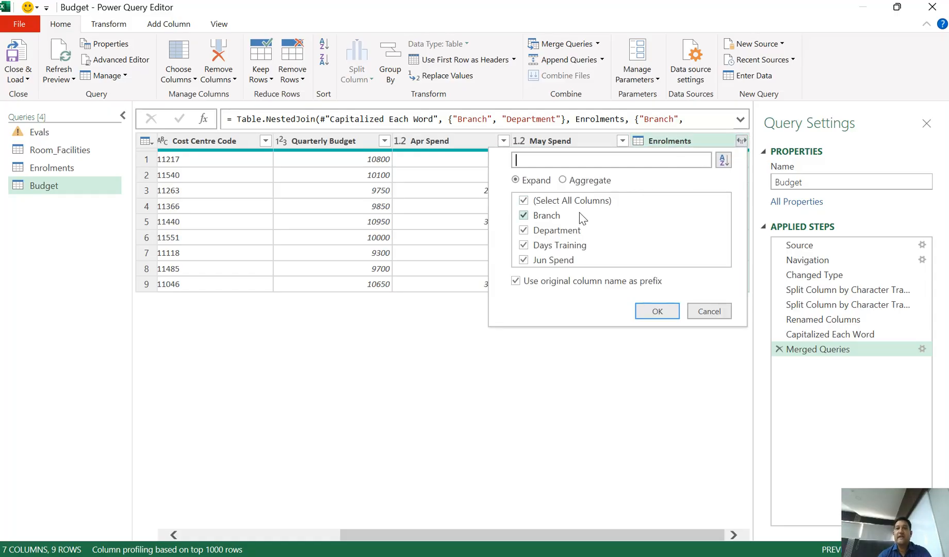
{"action": "left_click", "coordinate": [524, 201]}
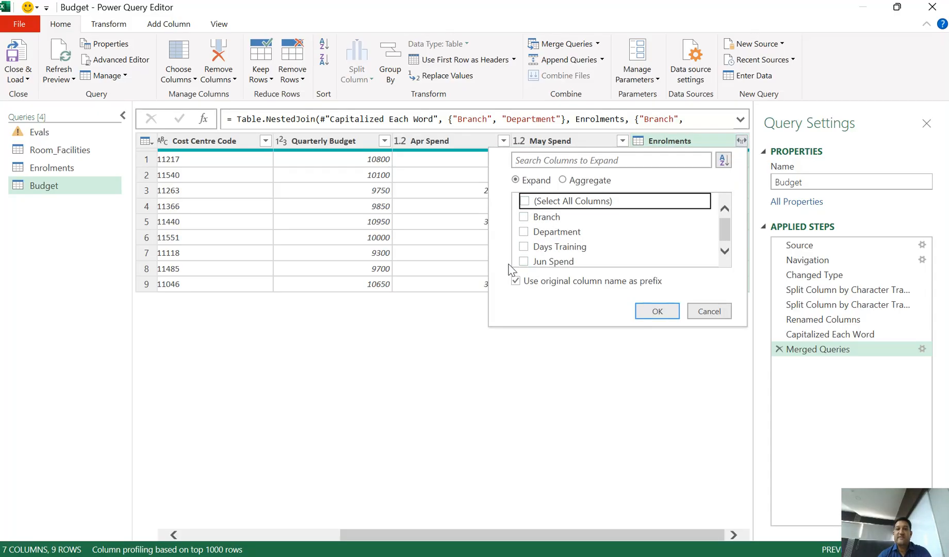
{"action": "left_click", "coordinate": [524, 261]}
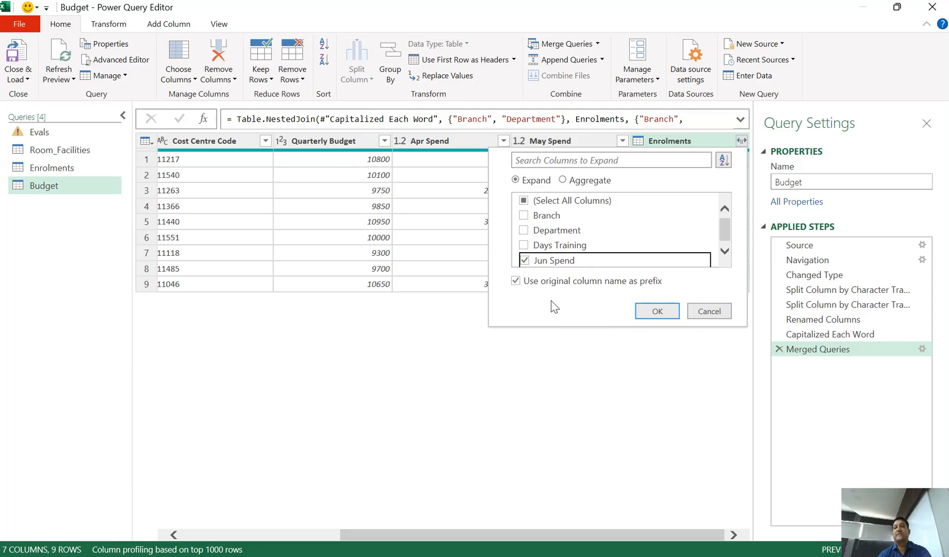
{"action": "left_click", "coordinate": [516, 282]}
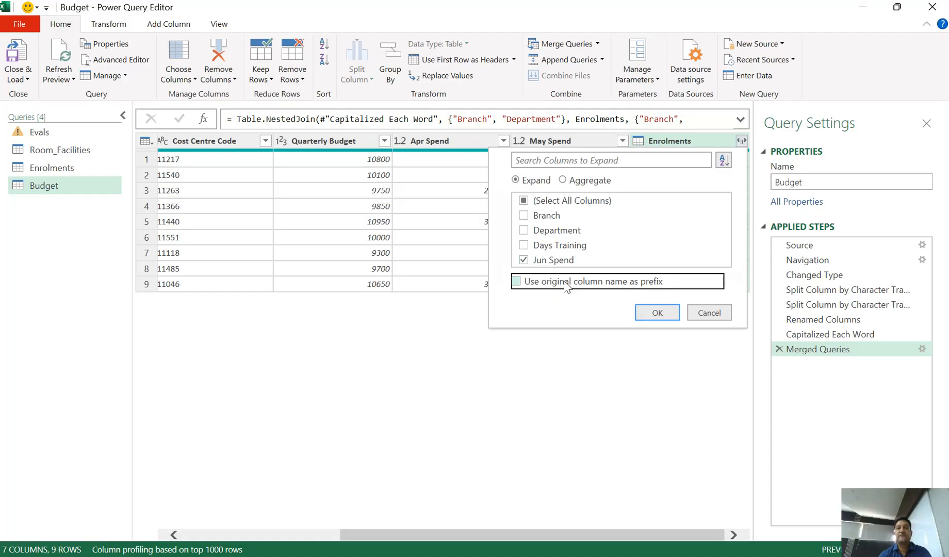
{"action": "left_click", "coordinate": [656, 312]}
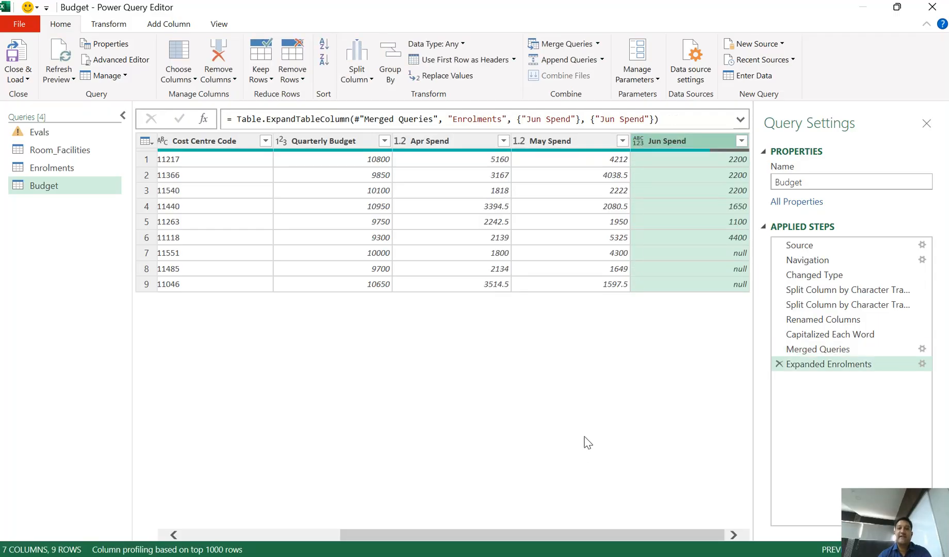
- Replace null values with 0 in the Apr Spend, May Spend and Jun Spend columns
{"action": "left_click_drag", "start_coordinate": [519, 535], "coordinate": [577, 532]}
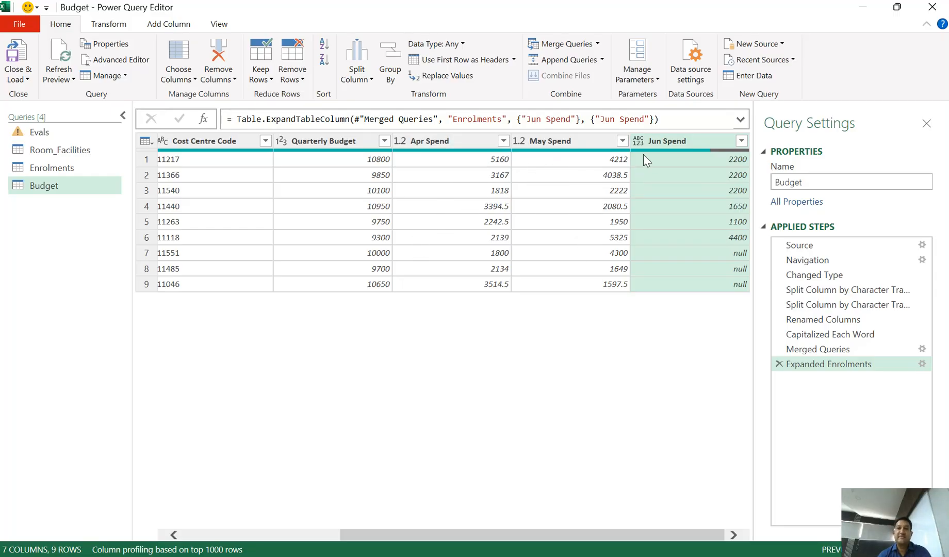
{"action": "left_click", "coordinate": [727, 254]}
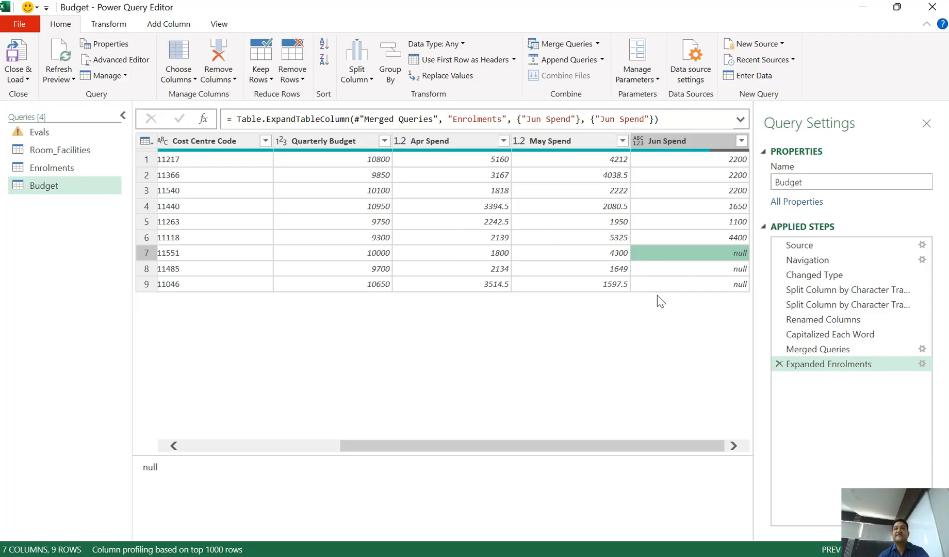
{"action": "left_click", "coordinate": [447, 143]}
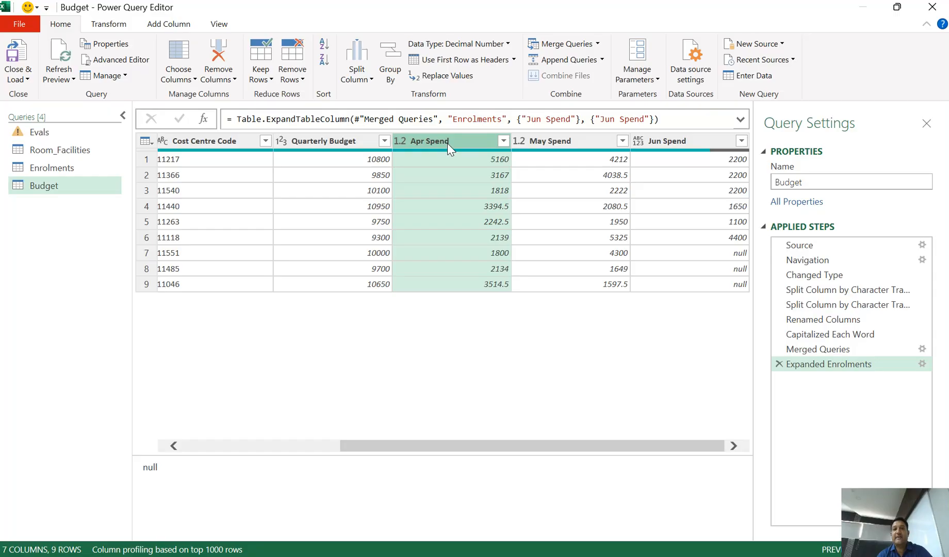
{"action": "left_click", "coordinate": [698, 144], "text": "shift"}
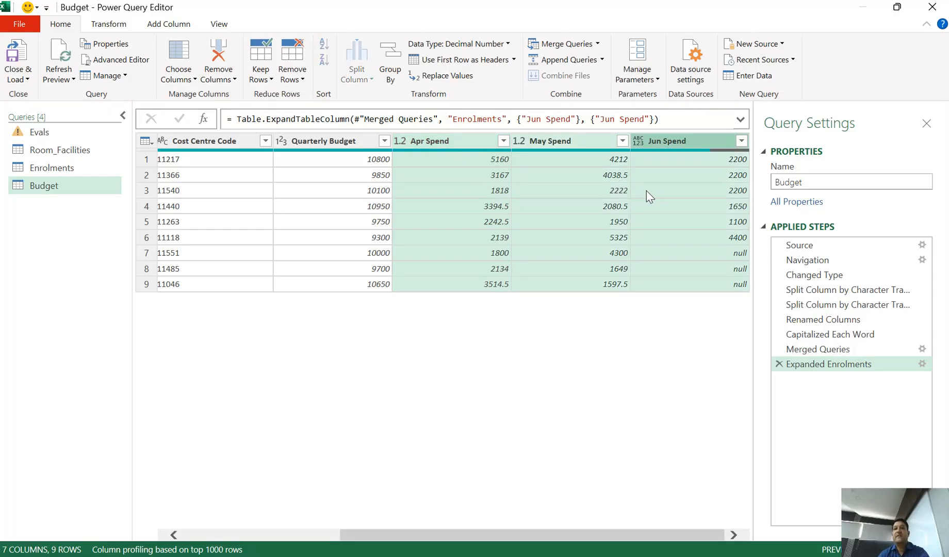
{"action": "left_click", "coordinate": [448, 75]}
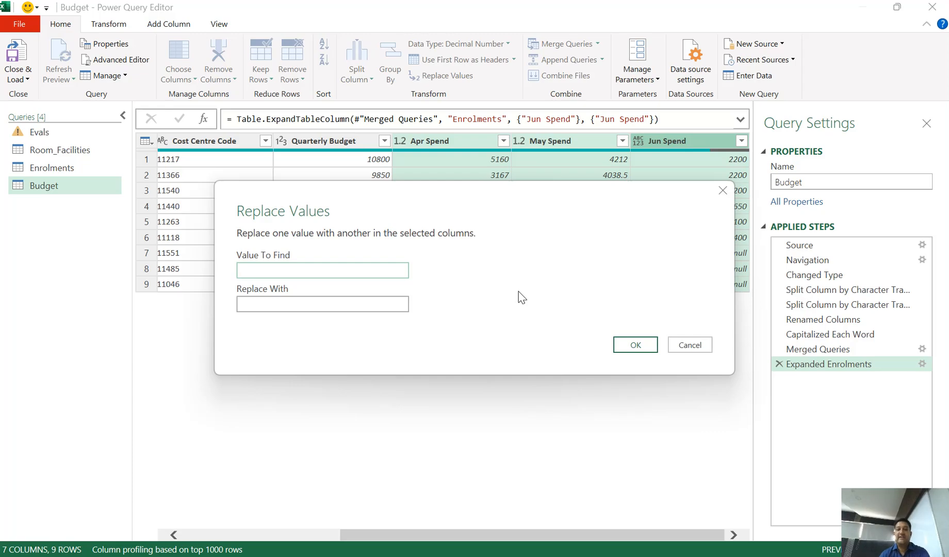
{"action": "type", "text": "null"}
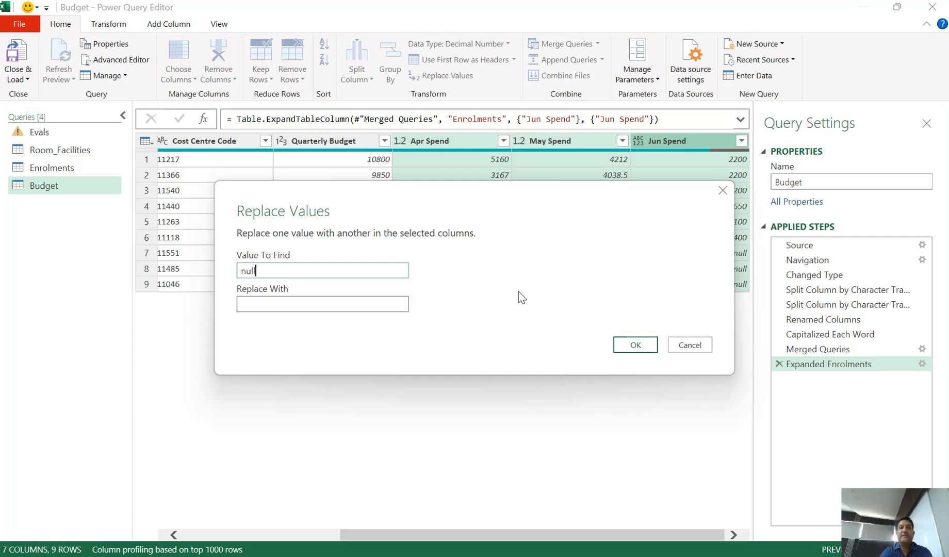
{"action": "left_click", "coordinate": [357, 305]}
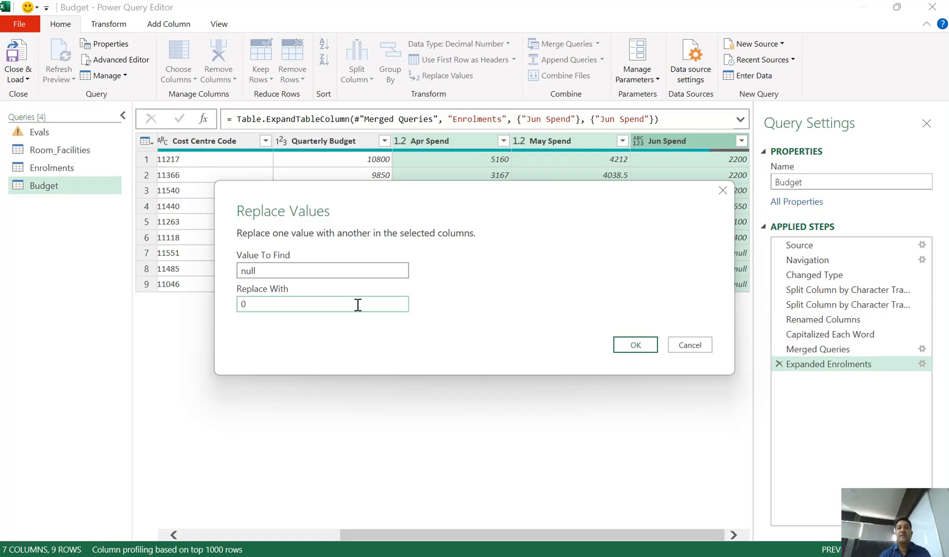
{"action": "left_click", "coordinate": [651, 355]}
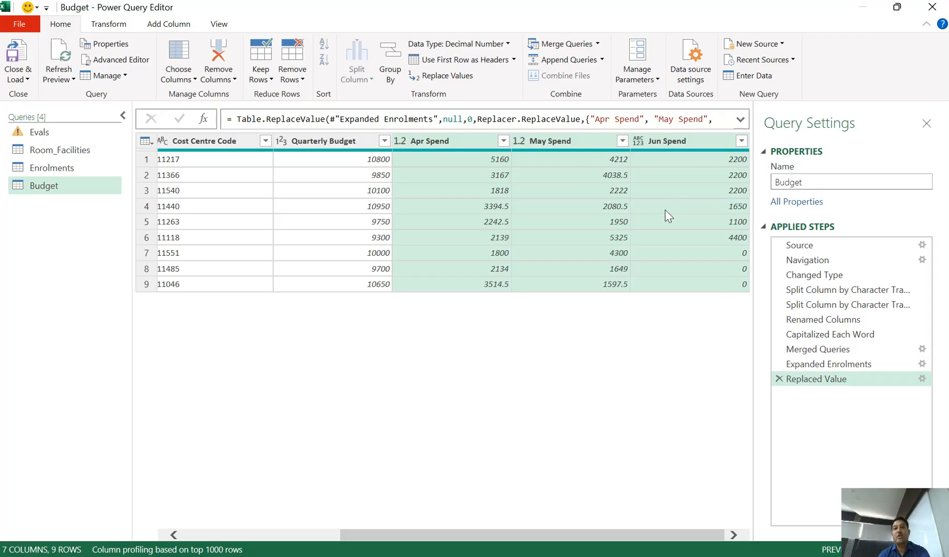
- Start a custom column in the Budget query and name it Q2 Spend
{"action": "left_click", "coordinate": [179, 26]}
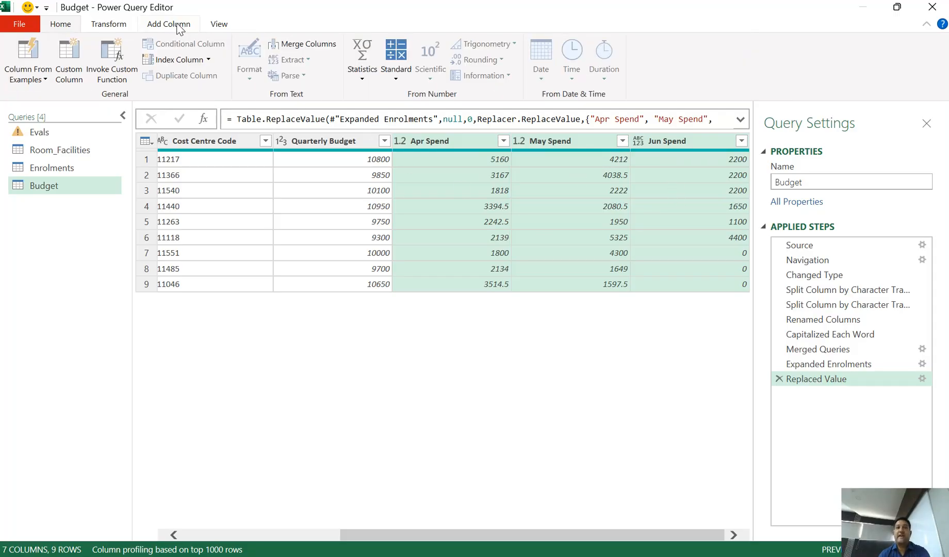
{"action": "left_click", "coordinate": [72, 61]}
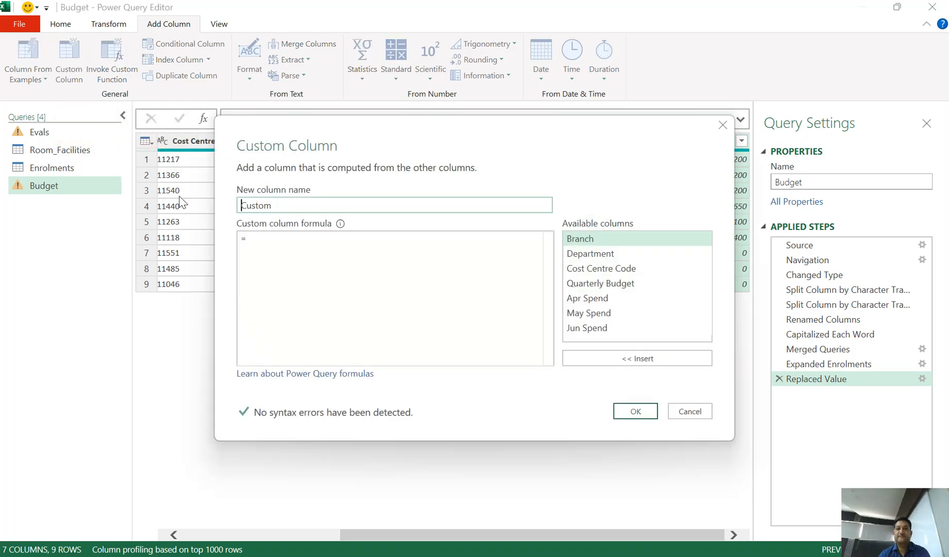
{"action": "double_click", "coordinate": [287, 205]}
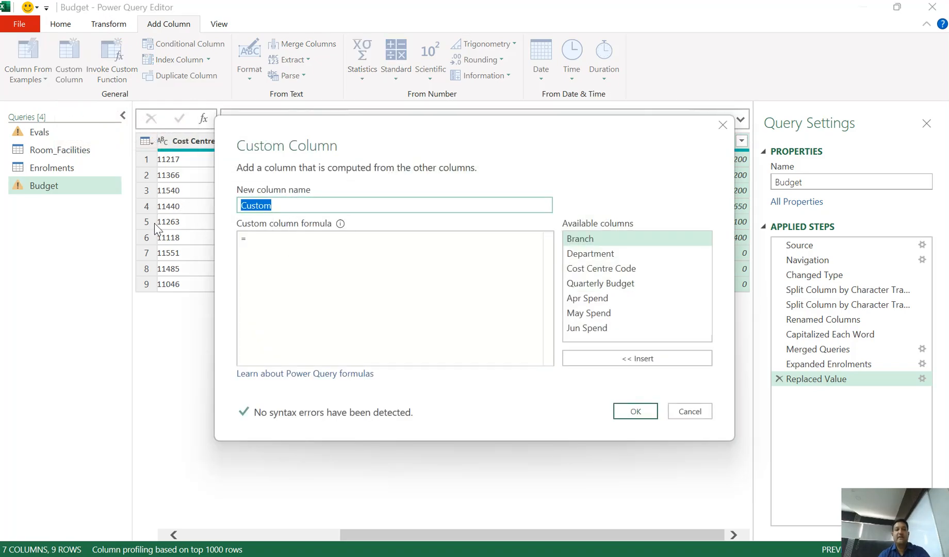
{"action": "type", "text": "Q2"}
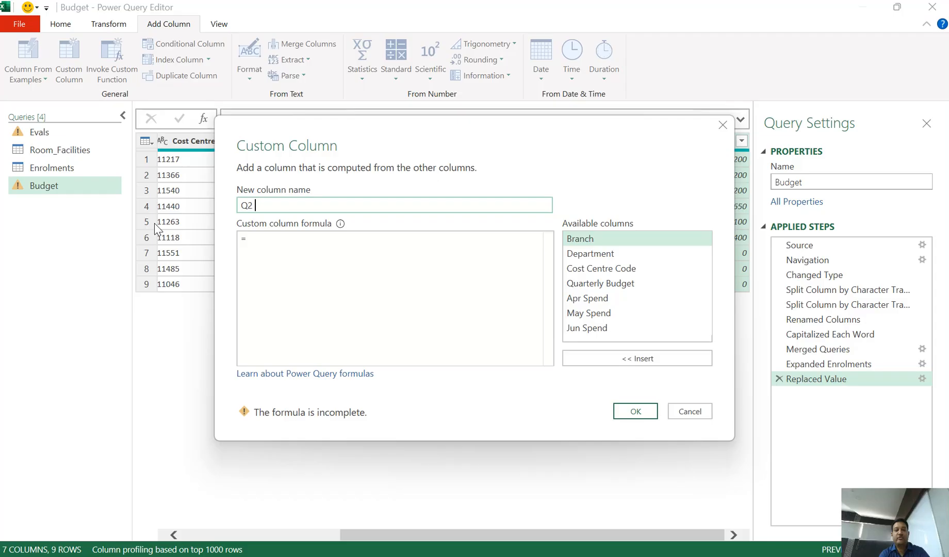
{"action": "type", "text": " Spend"}
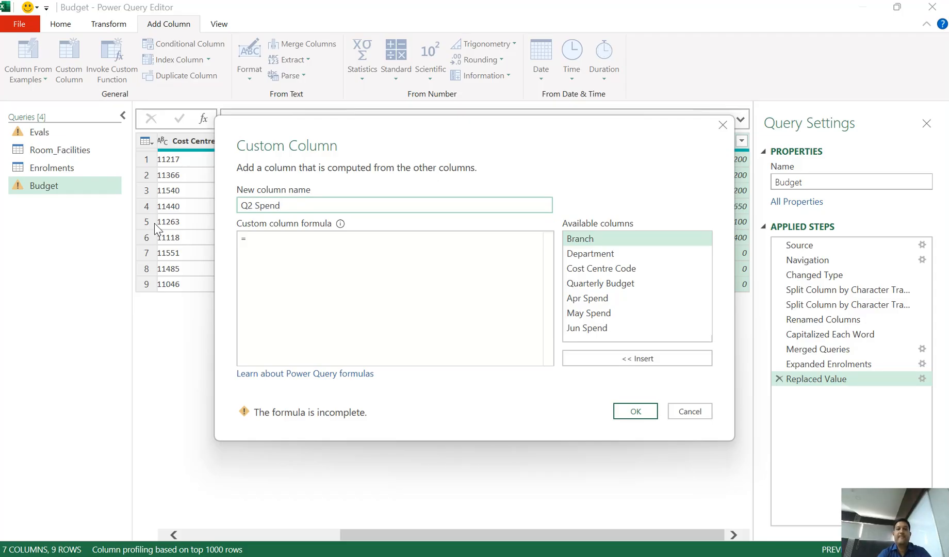
- Define the custom column formula as [Apr Spend]+[May Spend]+[Jun Spend] and add the column
{"action": "left_click", "coordinate": [287, 242]}
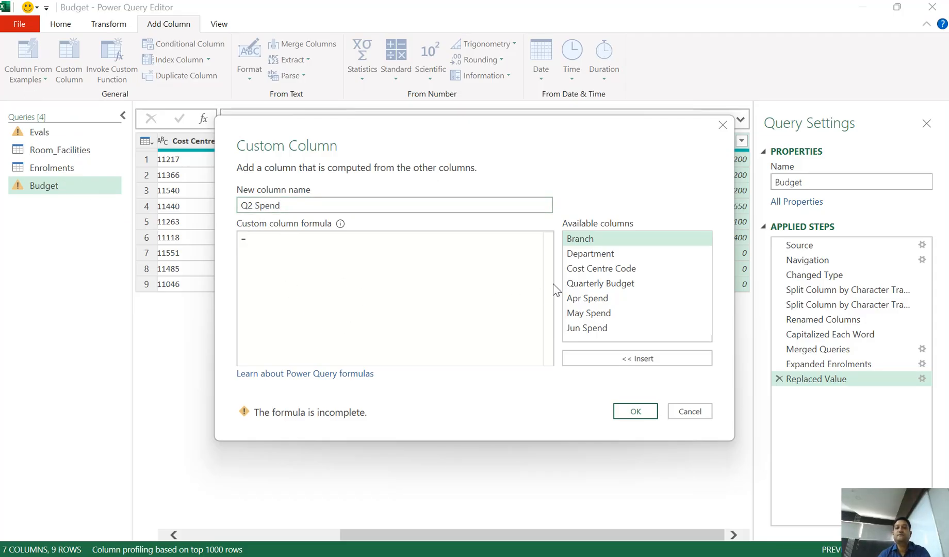
{"action": "left_click", "coordinate": [598, 303]}
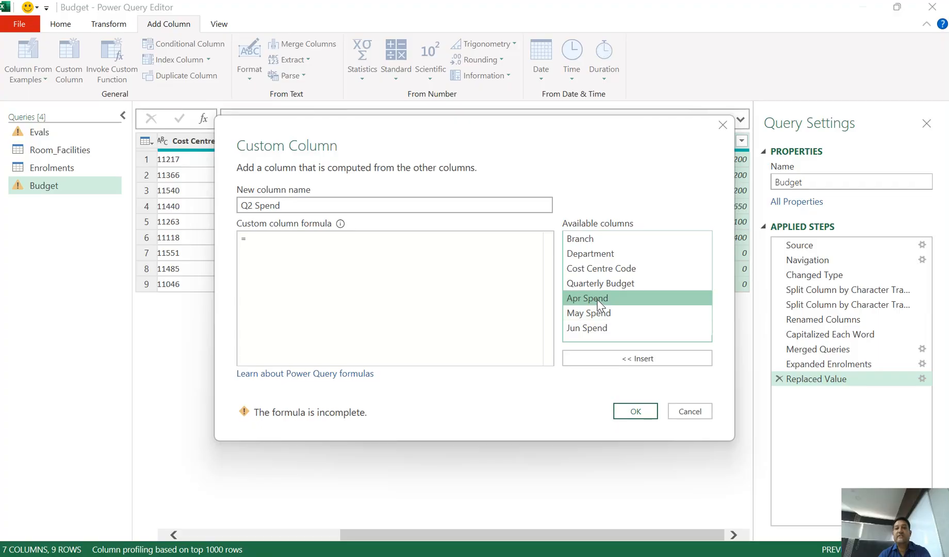
{"action": "double_click", "coordinate": [598, 303]}
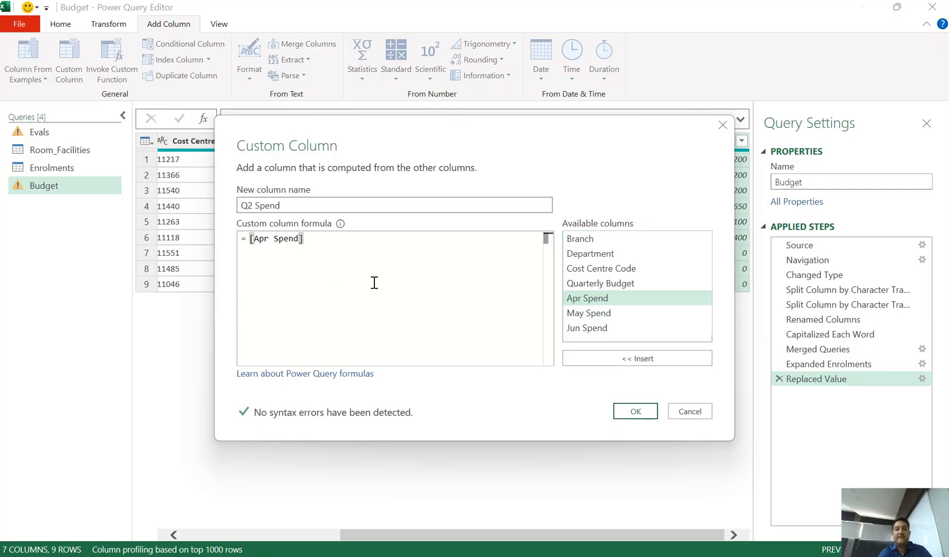
{"action": "type", "text": "+"}
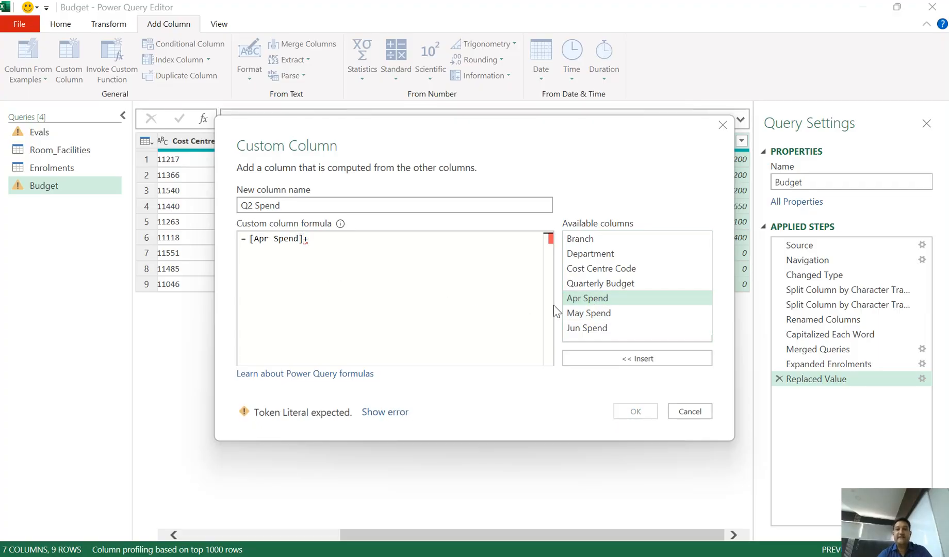
{"action": "left_click", "coordinate": [584, 315]}
{"action": "double_click", "coordinate": [584, 314]}
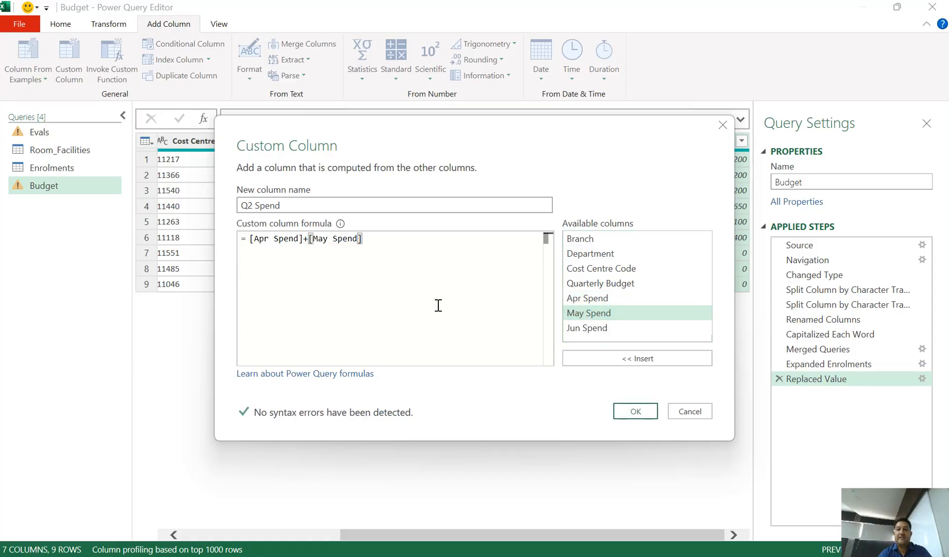
{"action": "type", "text": "+"}
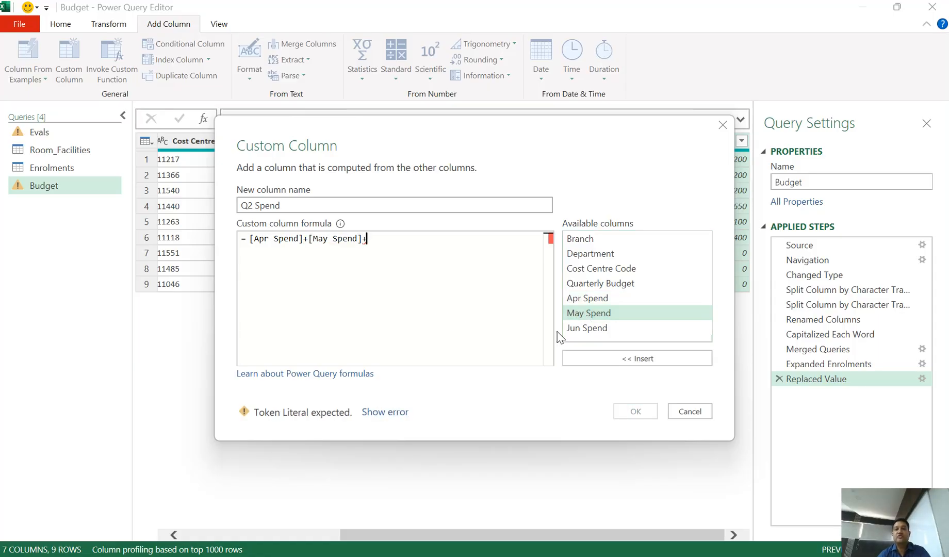
{"action": "double_click", "coordinate": [588, 329]}
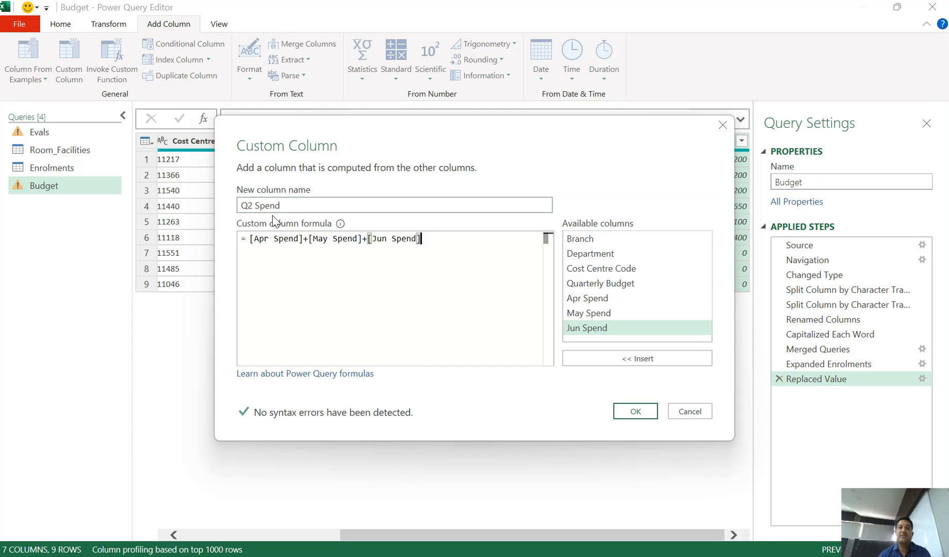
{"action": "left_click", "coordinate": [621, 411]}
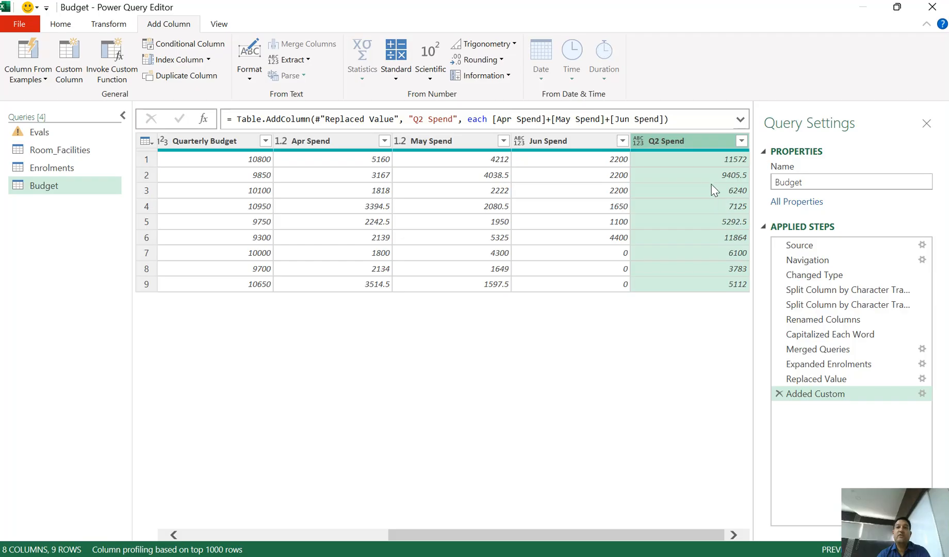
- Start a conditional column in the Budget query and name it "Over budget"
{"action": "left_click_drag", "start_coordinate": [599, 539], "coordinate": [456, 532]}
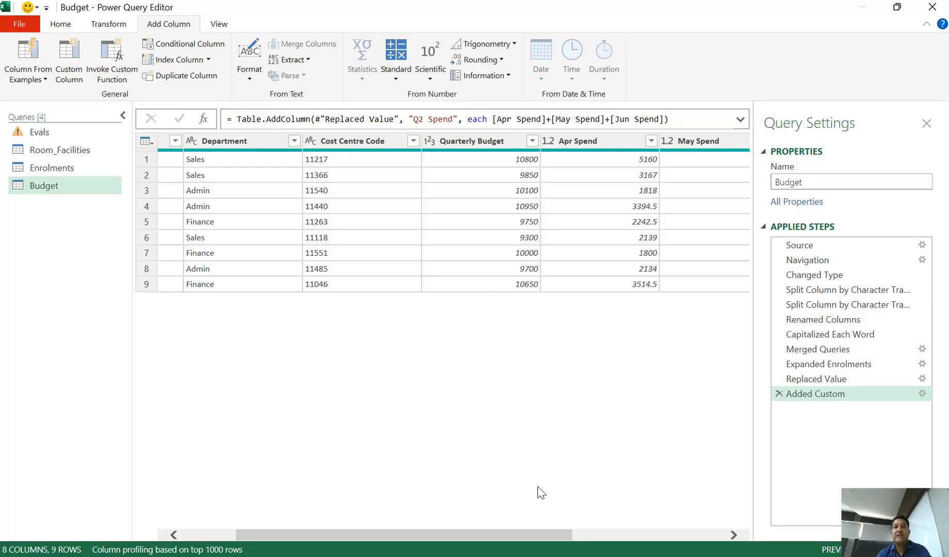
{"action": "left_click_drag", "start_coordinate": [539, 539], "coordinate": [685, 539]}
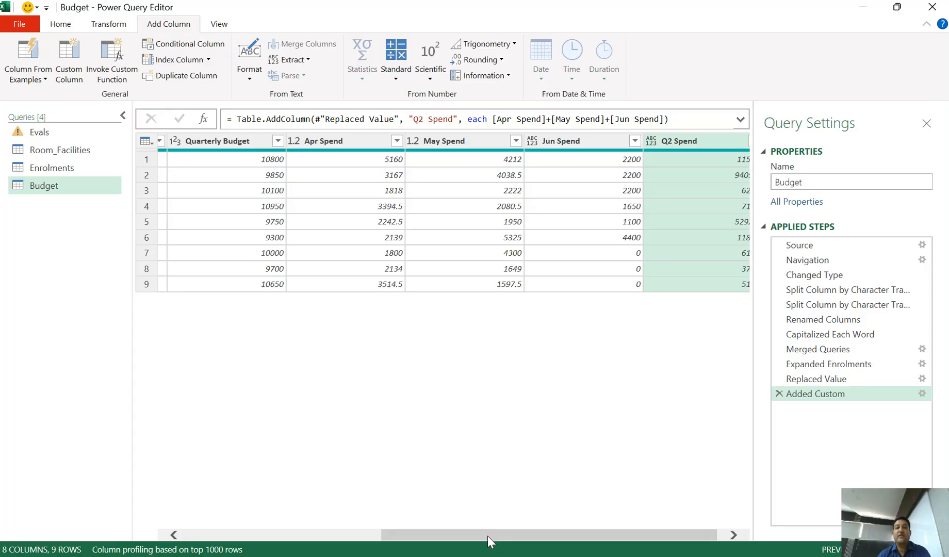
{"action": "left_click_drag", "start_coordinate": [487, 540], "coordinate": [511, 539]}
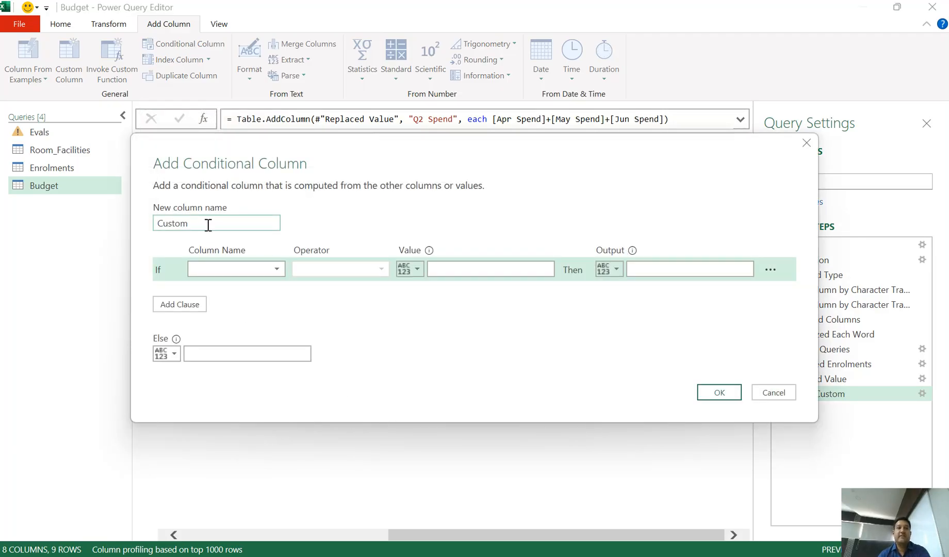
{"action": "left_click_drag", "start_coordinate": [208, 222], "coordinate": [99, 226]}
{"action": "type", "text": "Qv"}
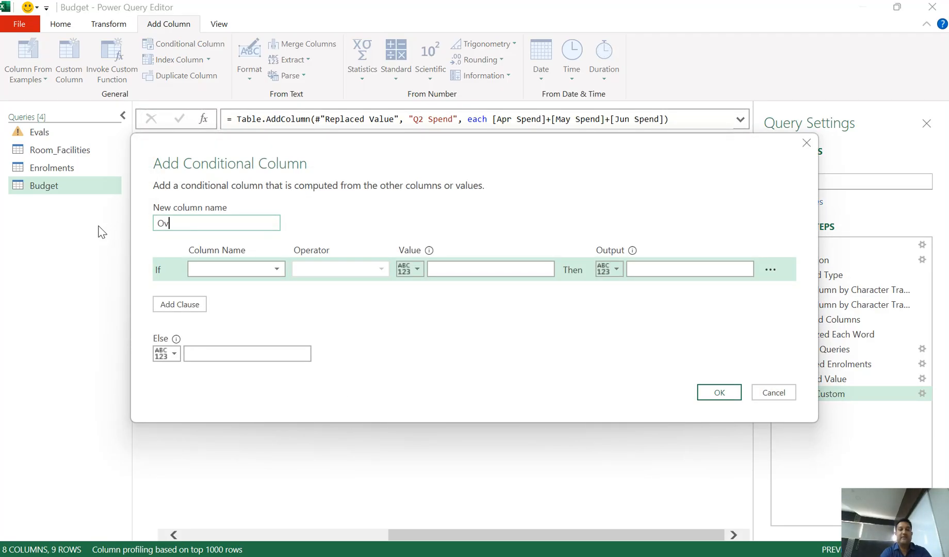
{"action": "type", "text": "er budget"}
- Define the condition as Q2 Spend is greater than the Quarterly Budget column
{"action": "left_click", "coordinate": [261, 271]}
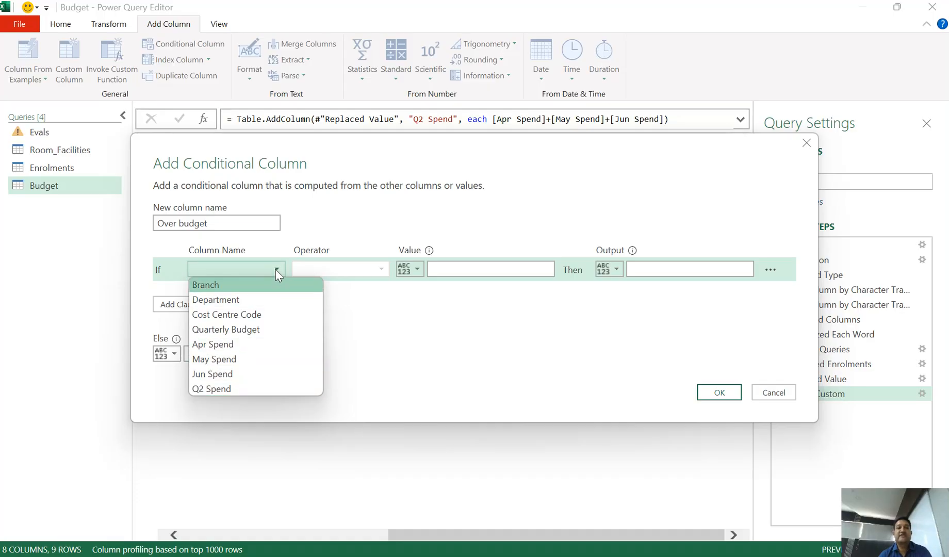
{"action": "left_click", "coordinate": [229, 388]}
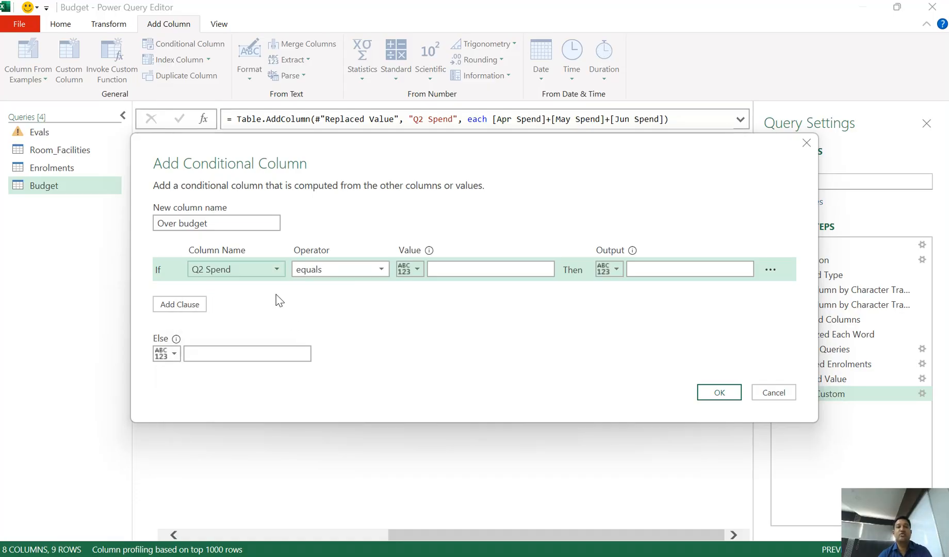
{"action": "left_click", "coordinate": [384, 271]}
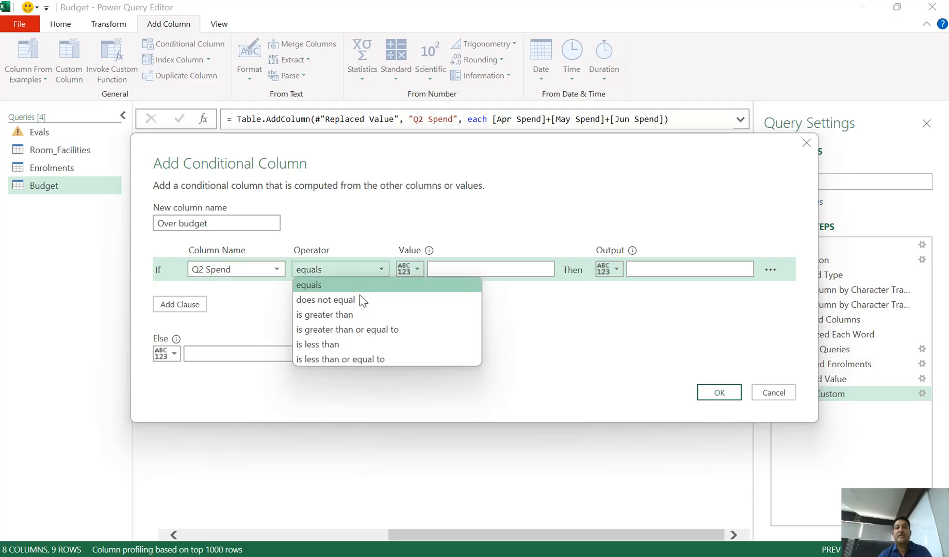
{"action": "left_click", "coordinate": [350, 315]}
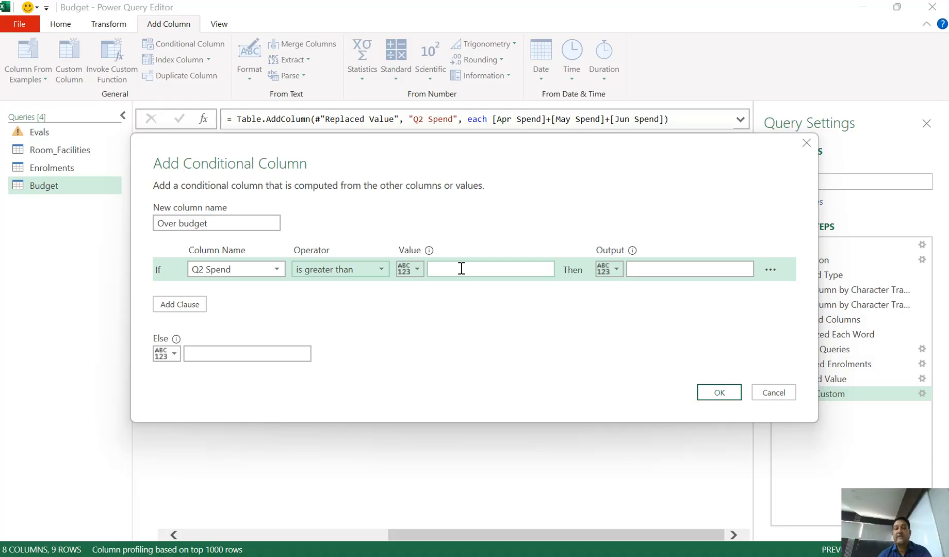
{"action": "left_click", "coordinate": [419, 271]}
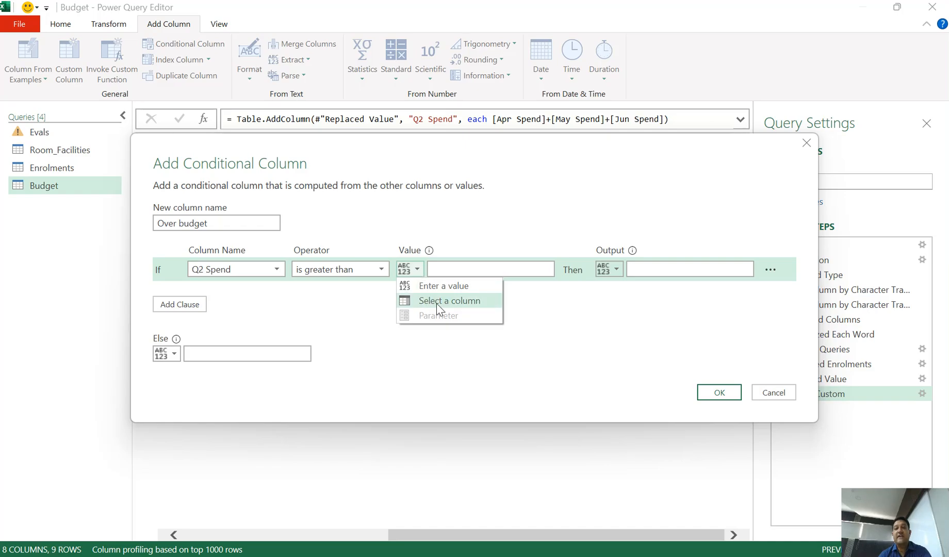
{"action": "left_click", "coordinate": [437, 302]}
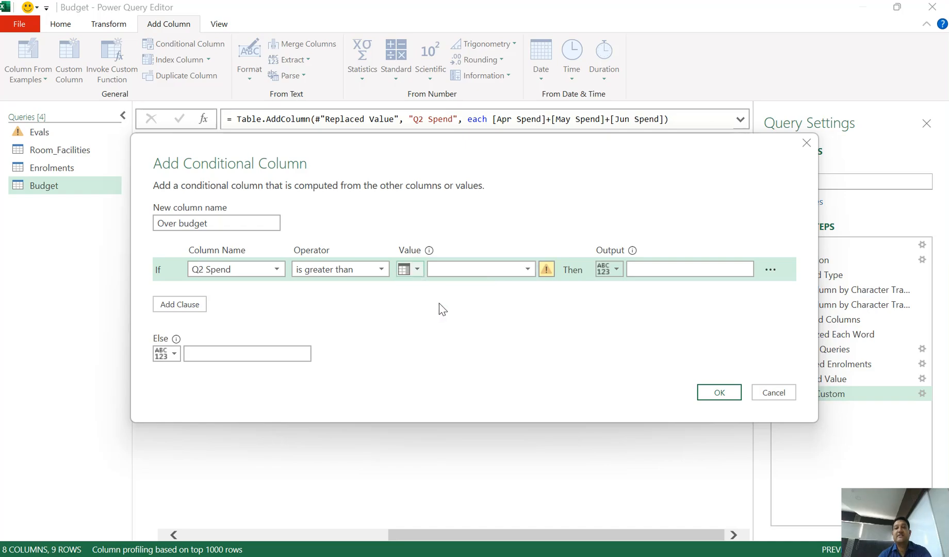
{"action": "left_click", "coordinate": [528, 269]}
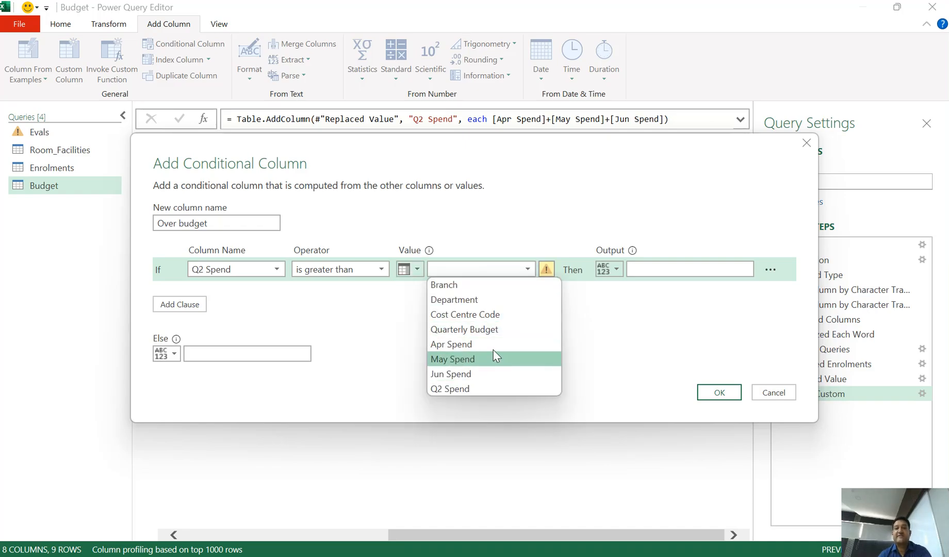
{"action": "left_click", "coordinate": [470, 331]}
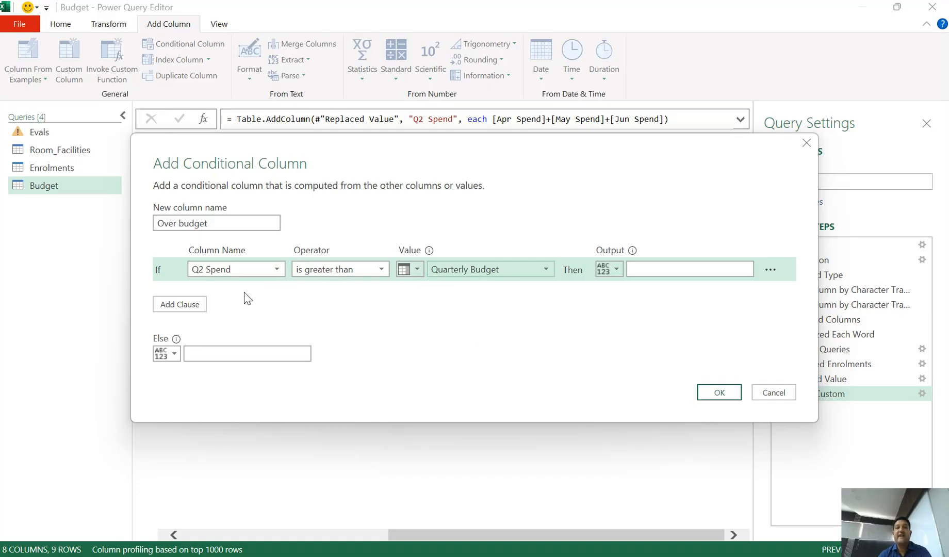
- Set the condition's output to OVER, add the conditional column and check the flagged rows
{"action": "left_click", "coordinate": [648, 269]}
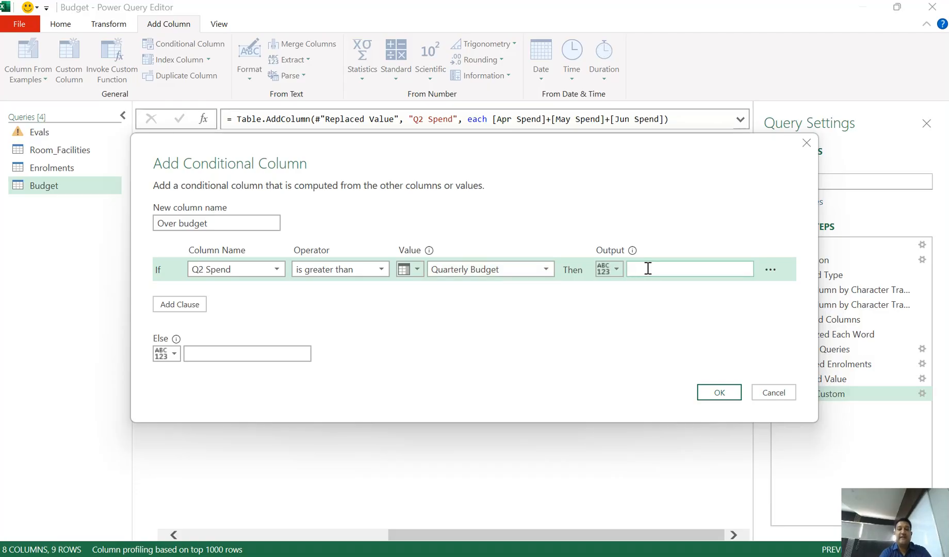
{"action": "type", "text": "OVER"}
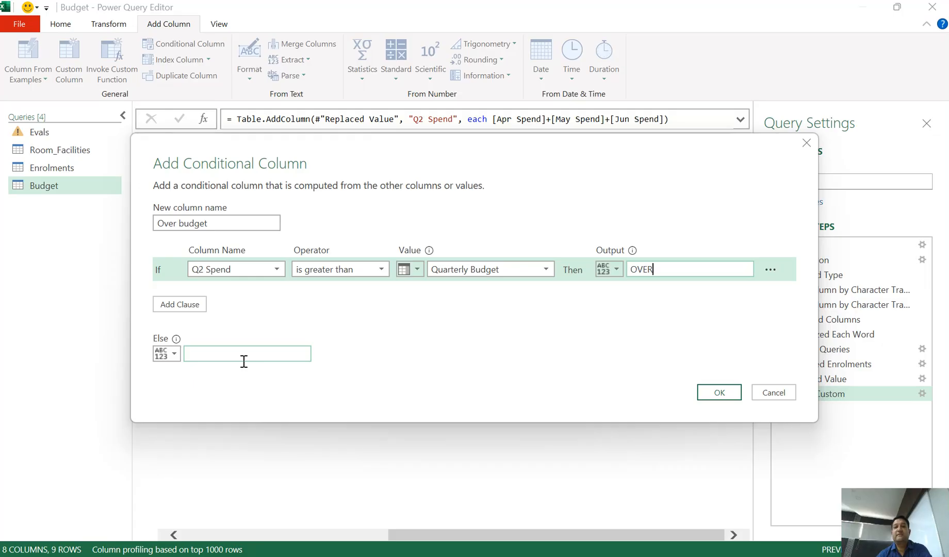
{"action": "left_click", "coordinate": [719, 393]}
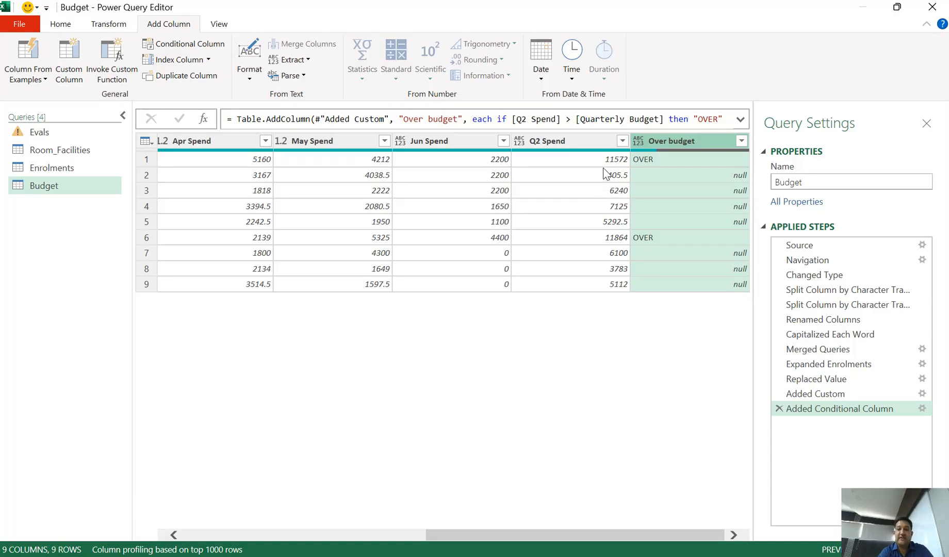
{"action": "key", "text": "ctrl+minus"}
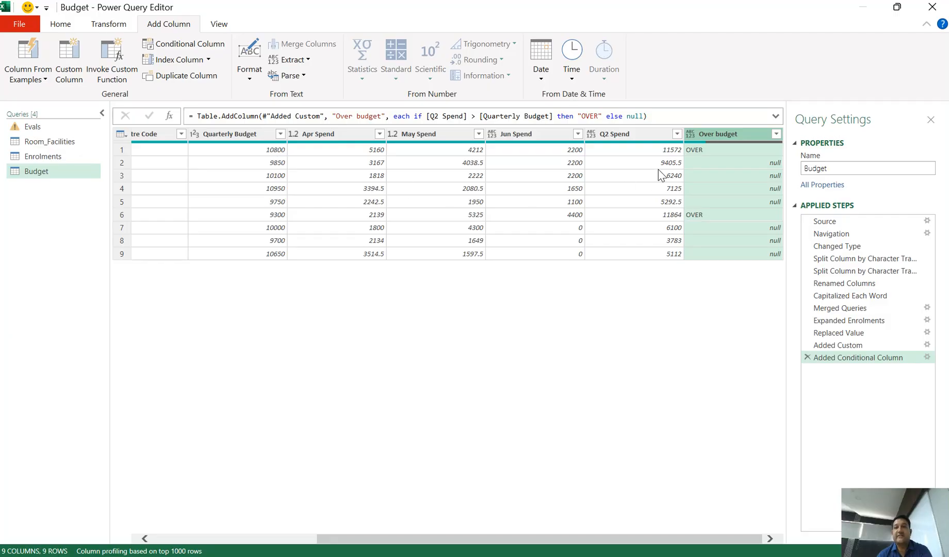
{"action": "left_click", "coordinate": [704, 152]}
{"action": "left_click", "coordinate": [705, 214]}
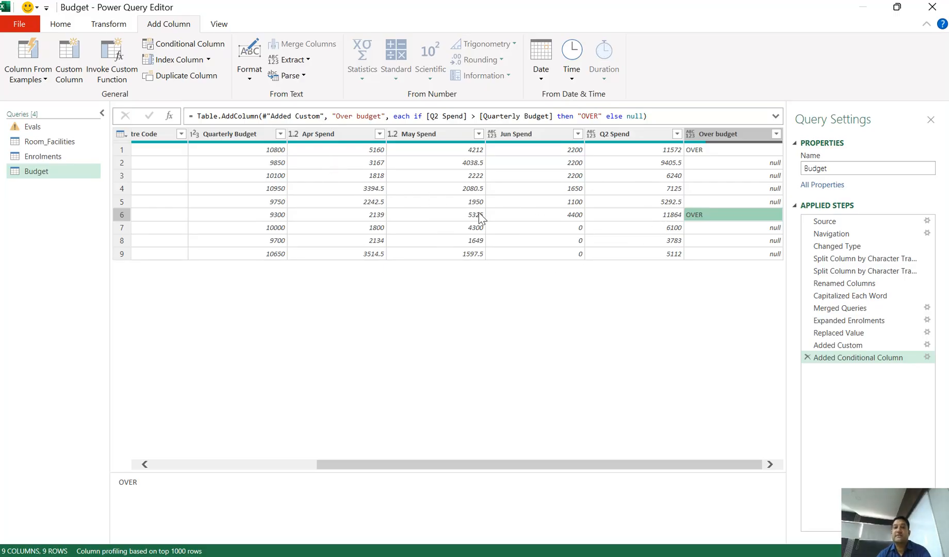
- Change the data type of Quarterly Budget, Apr Spend, May Spend, Jun Spend and Q2 Spend to Currency
{"action": "left_click", "coordinate": [193, 136]}
{"action": "left_click", "coordinate": [271, 178]}
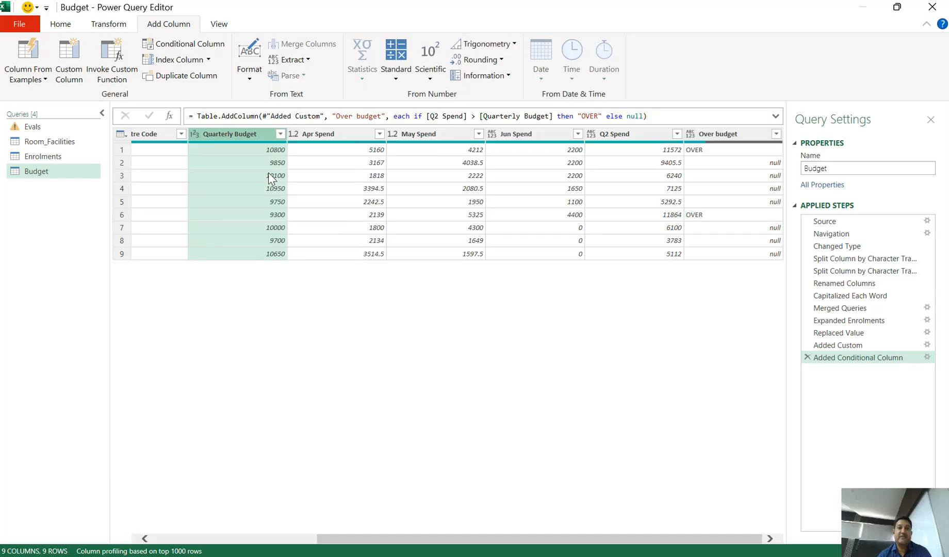
{"action": "left_click", "coordinate": [293, 134]}
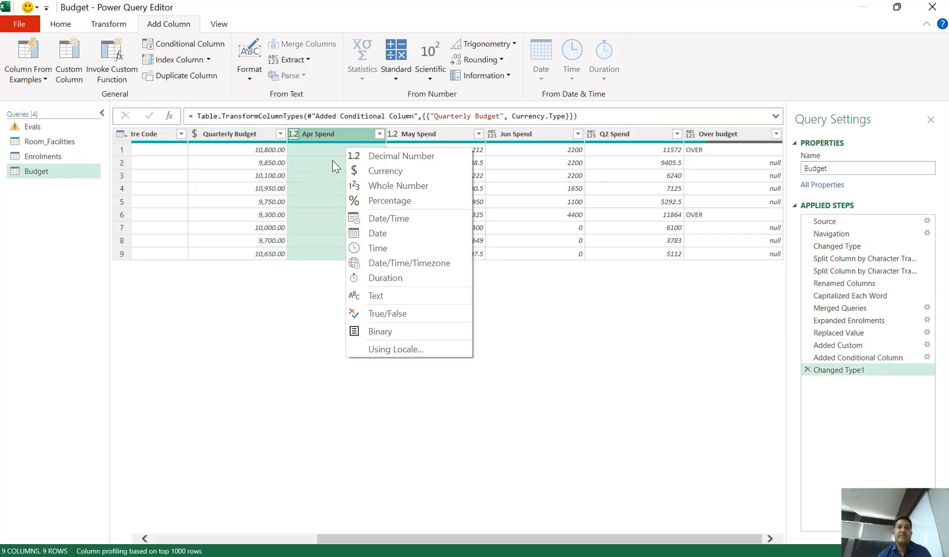
{"action": "left_click", "coordinate": [374, 172]}
{"action": "left_click", "coordinate": [393, 134]}
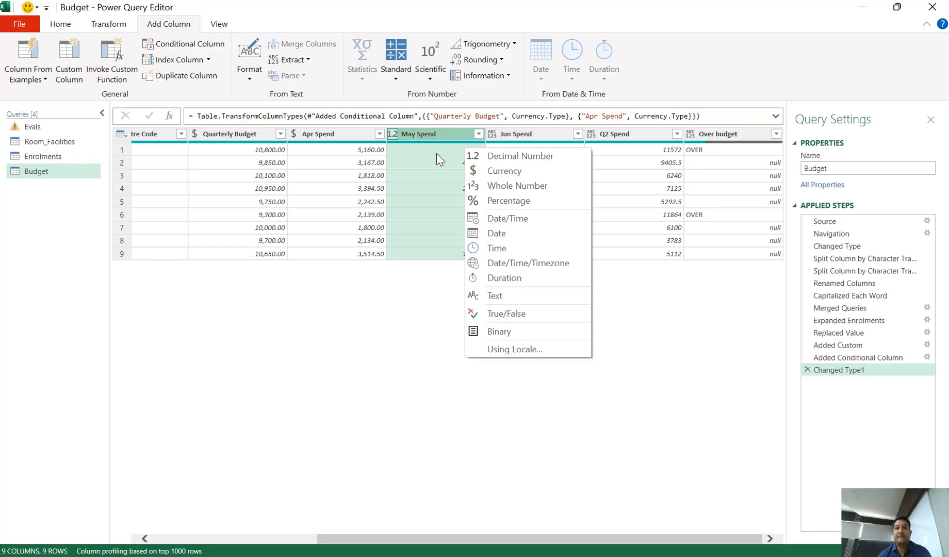
{"action": "left_click", "coordinate": [498, 172]}
{"action": "left_click", "coordinate": [492, 135]}
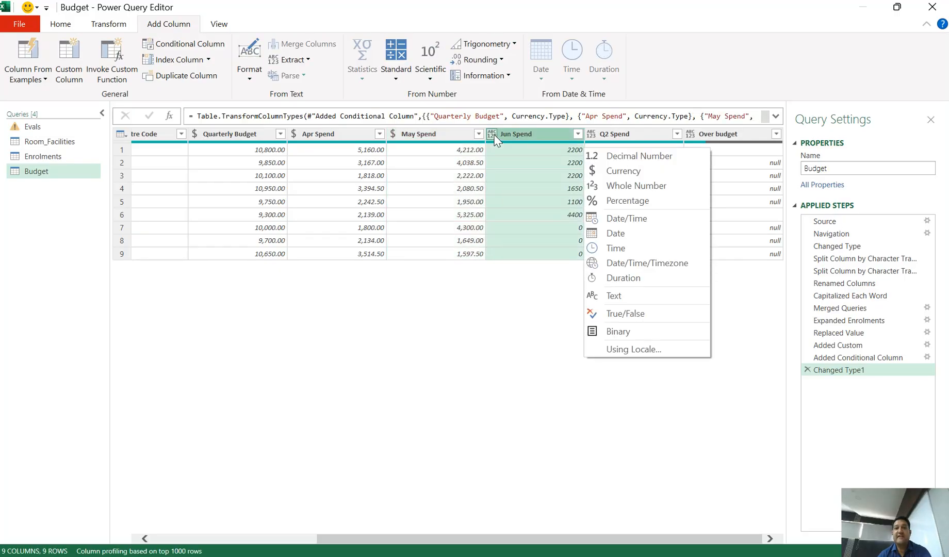
{"action": "left_click", "coordinate": [620, 170]}
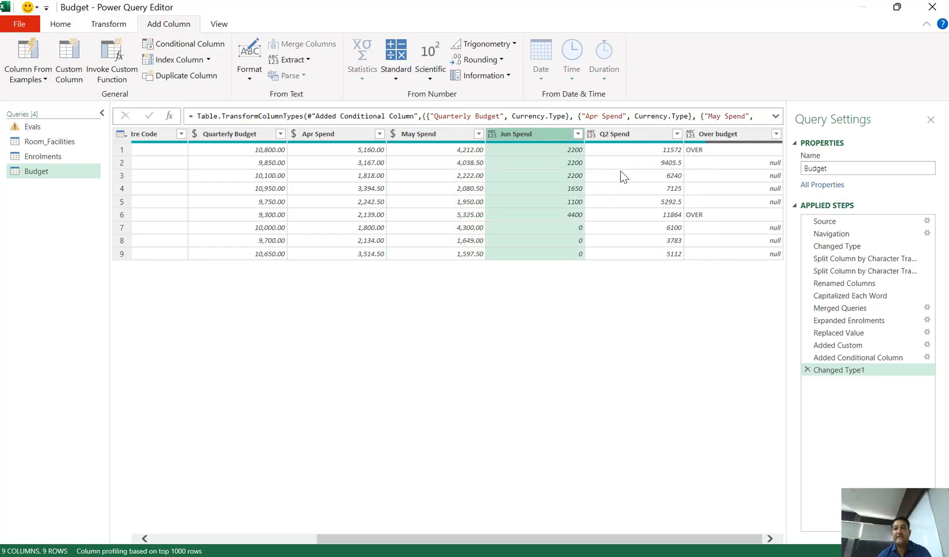
{"action": "left_click", "coordinate": [590, 136]}
{"action": "left_click", "coordinate": [732, 172]}
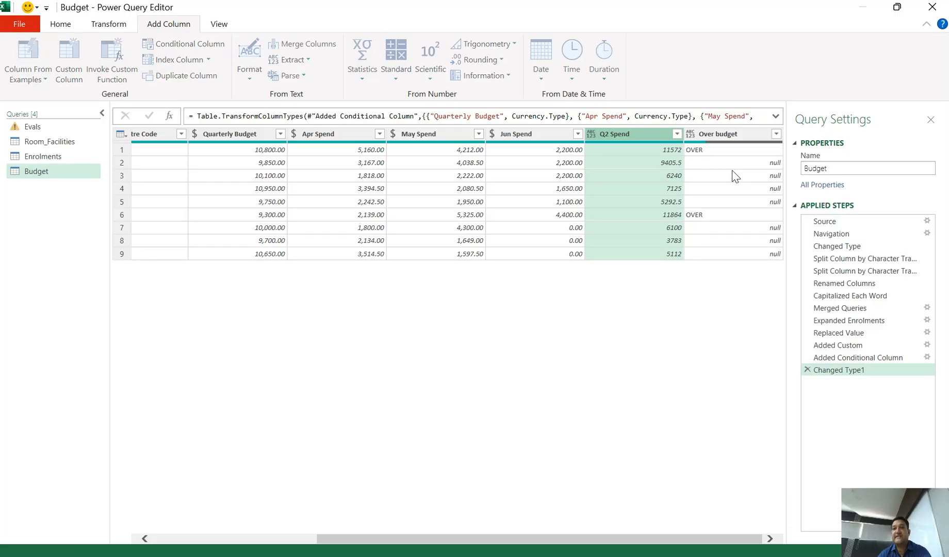
- Change the Over budget column's data type to Text and review the columns of the Budget query
{"action": "left_click", "coordinate": [692, 136]}
{"action": "left_click", "coordinate": [690, 134]}
{"action": "left_click", "coordinate": [689, 133]}
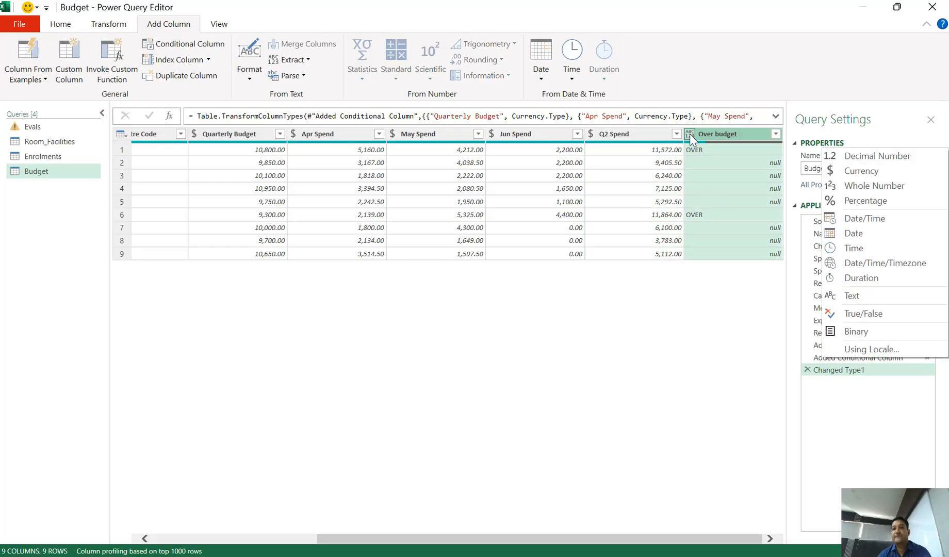
{"action": "left_click", "coordinate": [833, 296]}
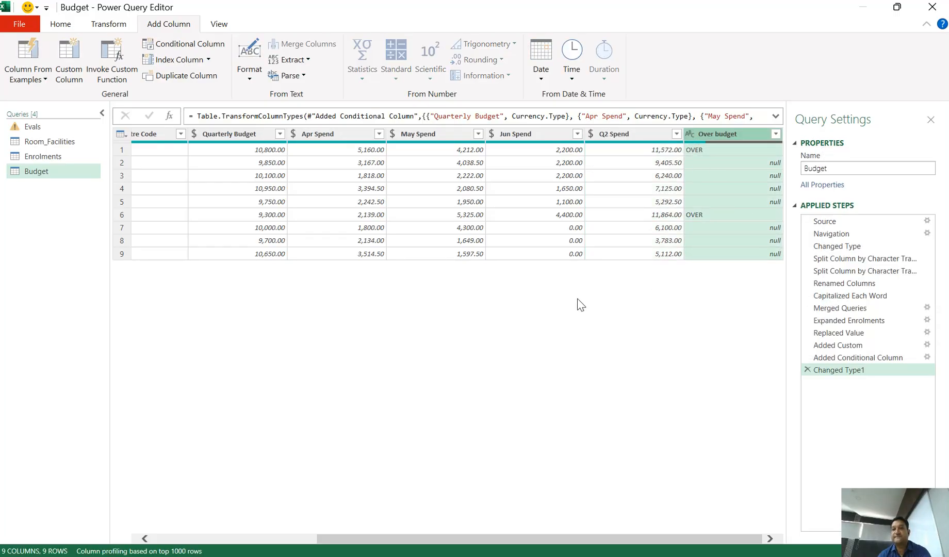
{"action": "left_click_drag", "start_coordinate": [362, 539], "coordinate": [172, 530]}
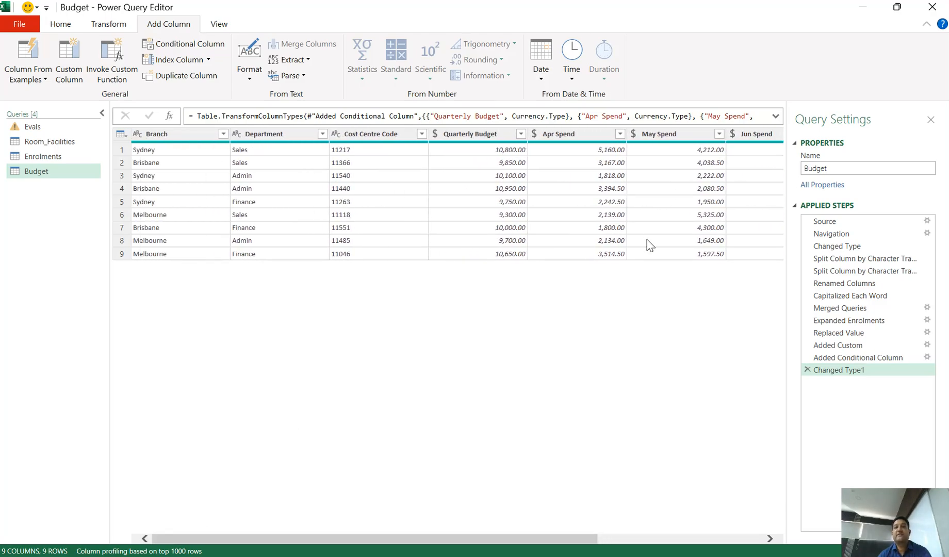
{"action": "left_click_drag", "start_coordinate": [441, 540], "coordinate": [648, 535]}
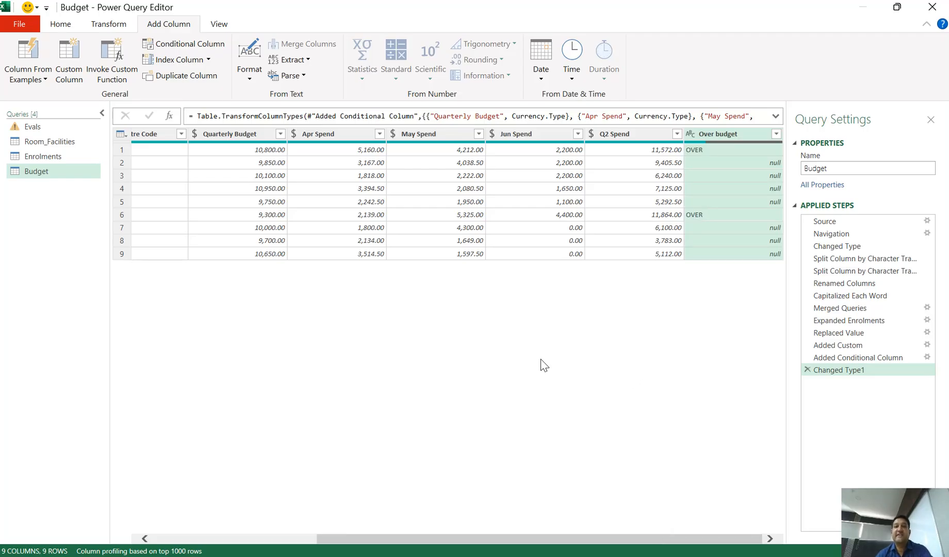
- Close the query editor and load the Budget query as a table into the existing Budget worksheet at cell A3
{"action": "left_click", "coordinate": [60, 24]}
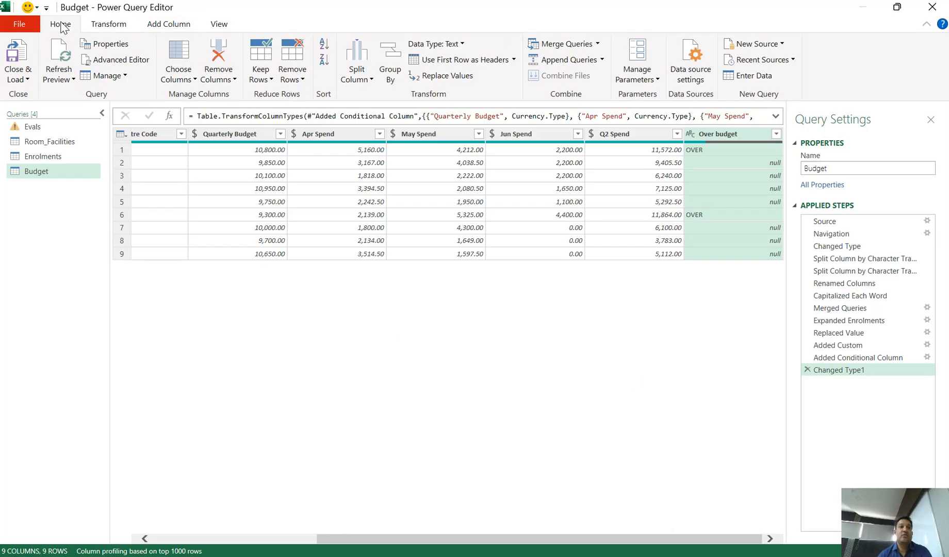
{"action": "left_click", "coordinate": [28, 78]}
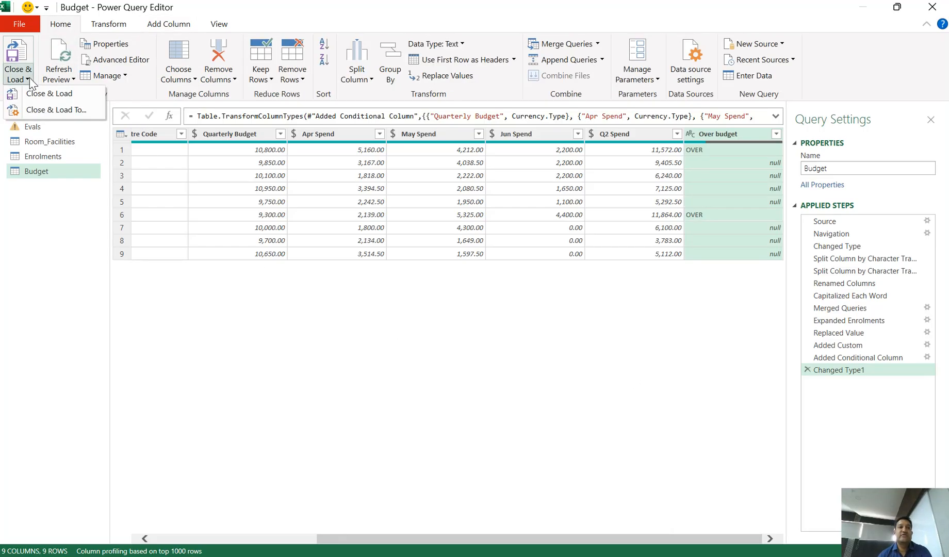
{"action": "left_click", "coordinate": [43, 108]}
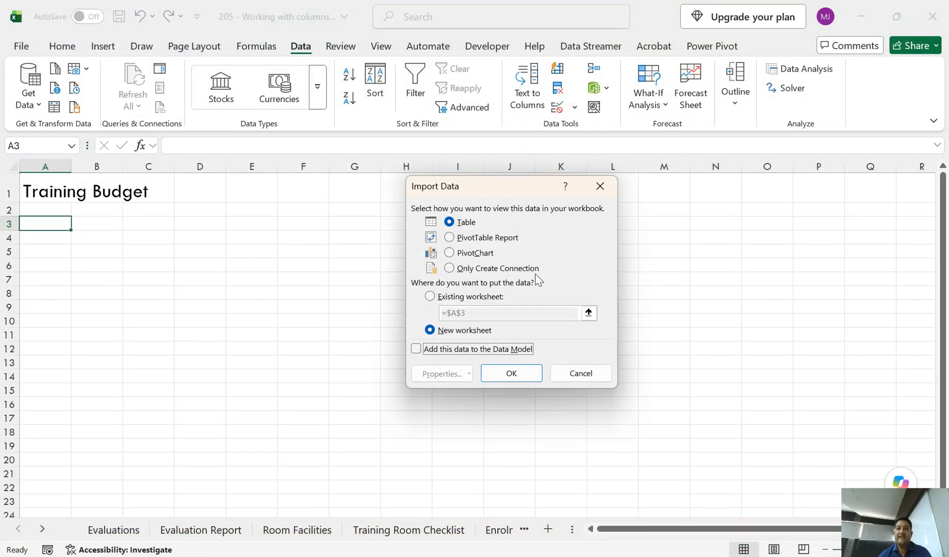
{"action": "left_click", "coordinate": [442, 299]}
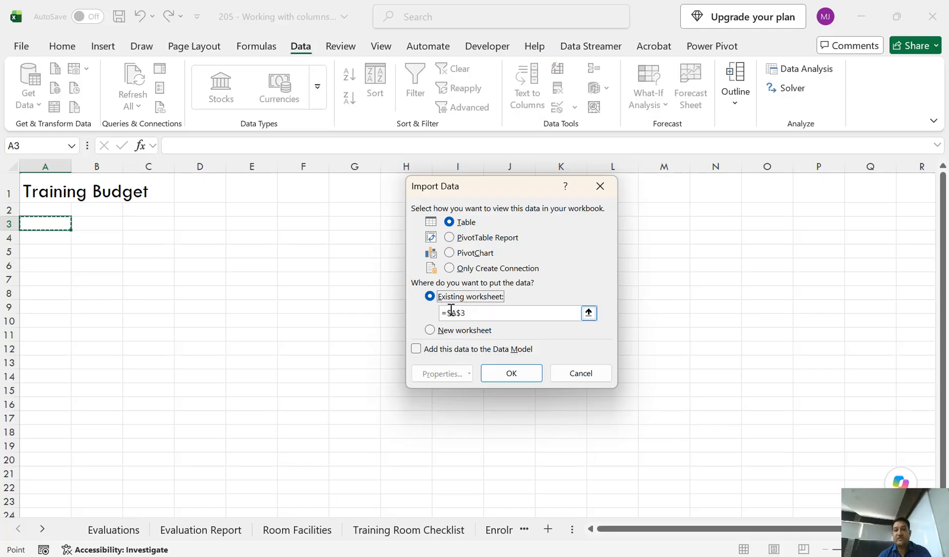
{"action": "left_click", "coordinate": [50, 223]}
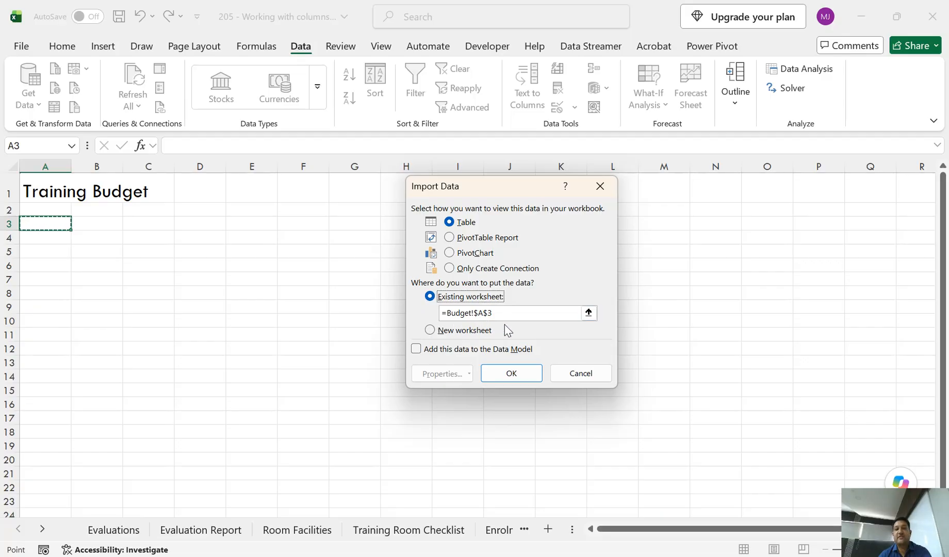
{"action": "left_click", "coordinate": [512, 374]}
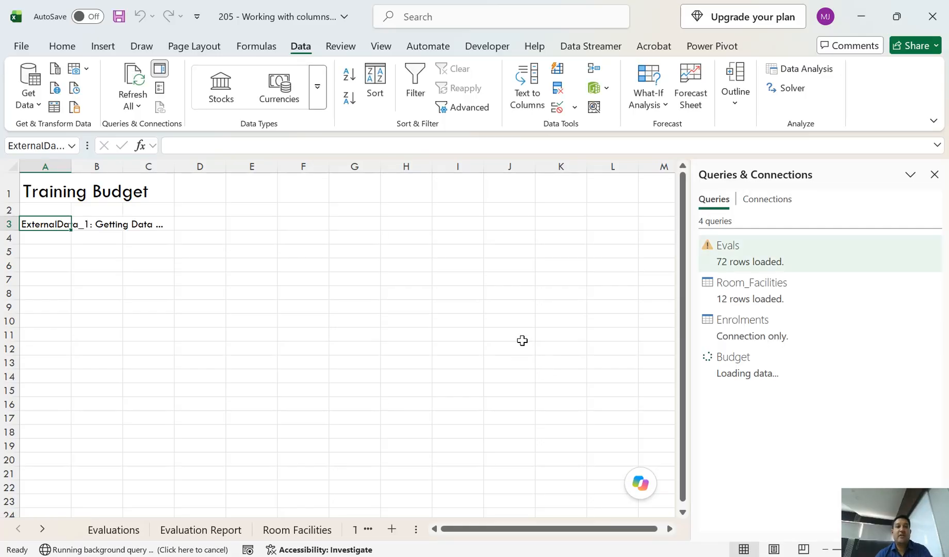
{"action": "left_click_drag", "start_coordinate": [513, 530], "coordinate": [440, 528]}
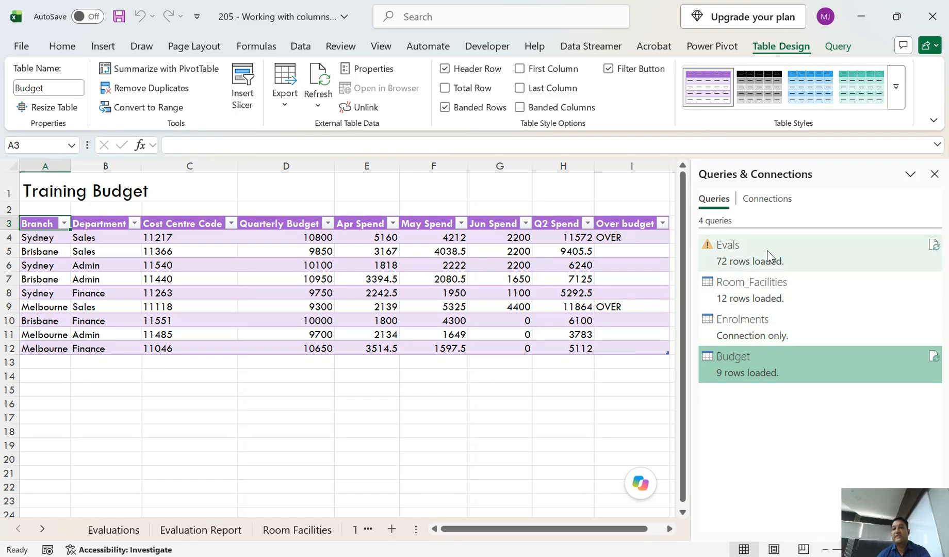
- Edit the Evals query's Source step to use Course Evaluations Excel Advanced.xlsx from the EPT - UNIT - 2 folder
{"action": "mouse_move", "coordinate": [758, 254]}
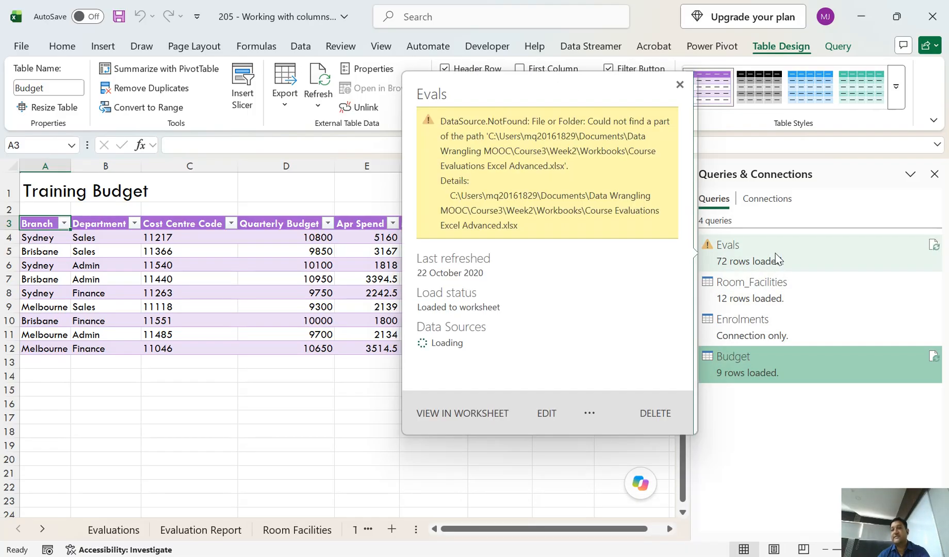
{"action": "double_click", "coordinate": [775, 253]}
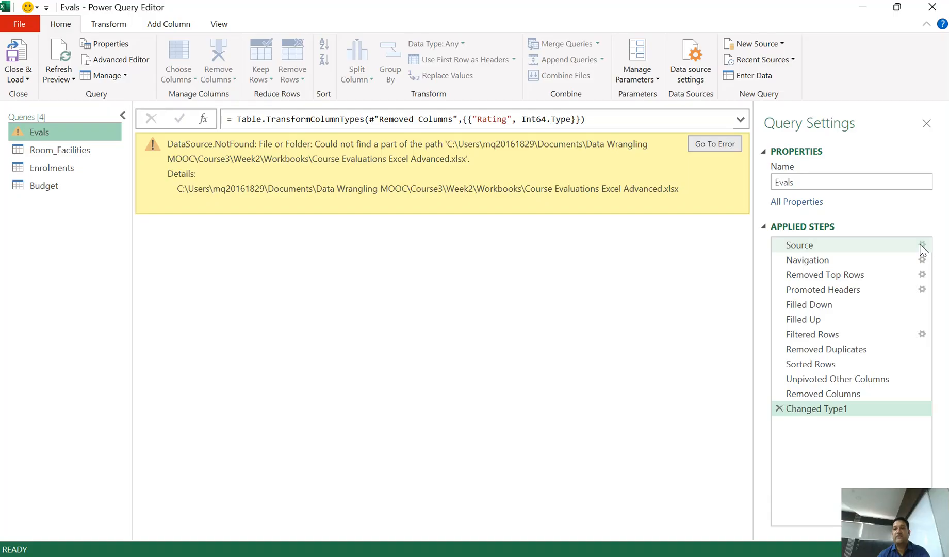
{"action": "left_click", "coordinate": [921, 251]}
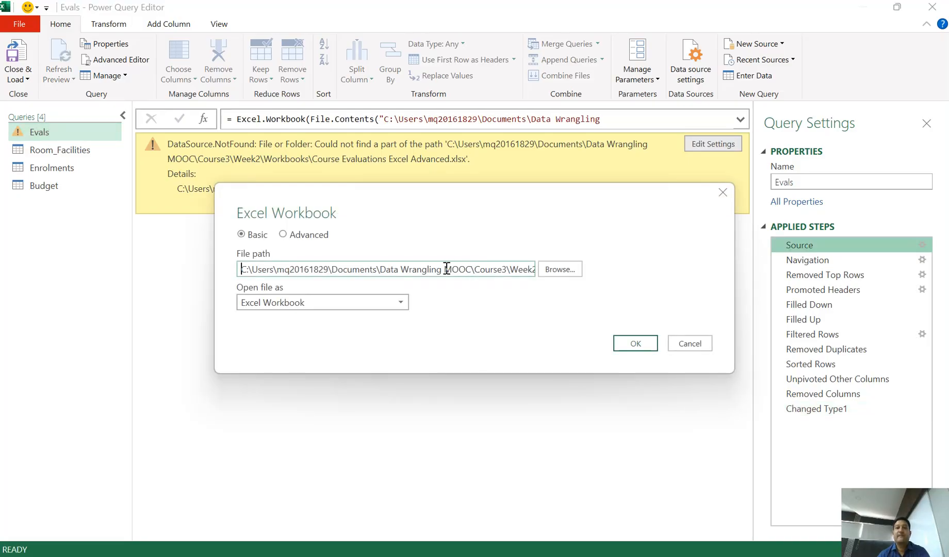
{"action": "left_click", "coordinate": [561, 269]}
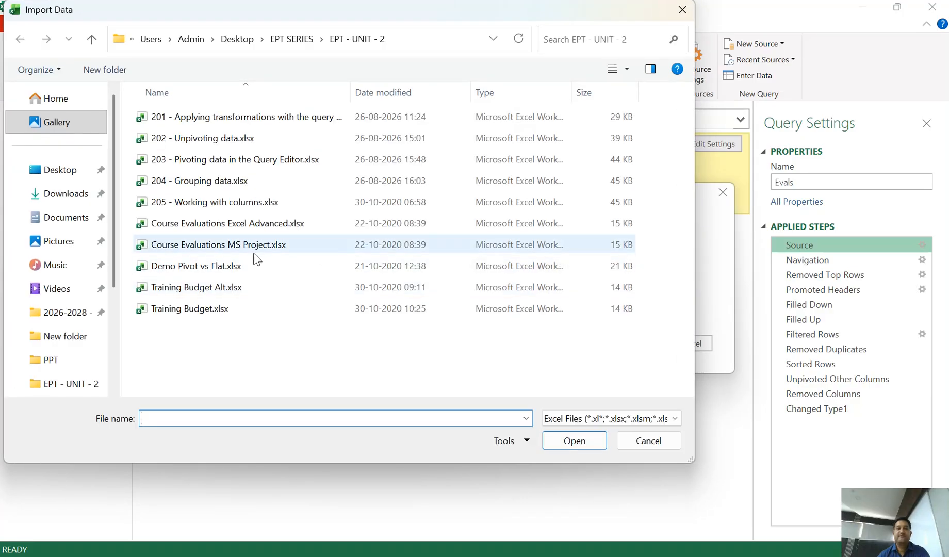
{"action": "left_click", "coordinate": [267, 228]}
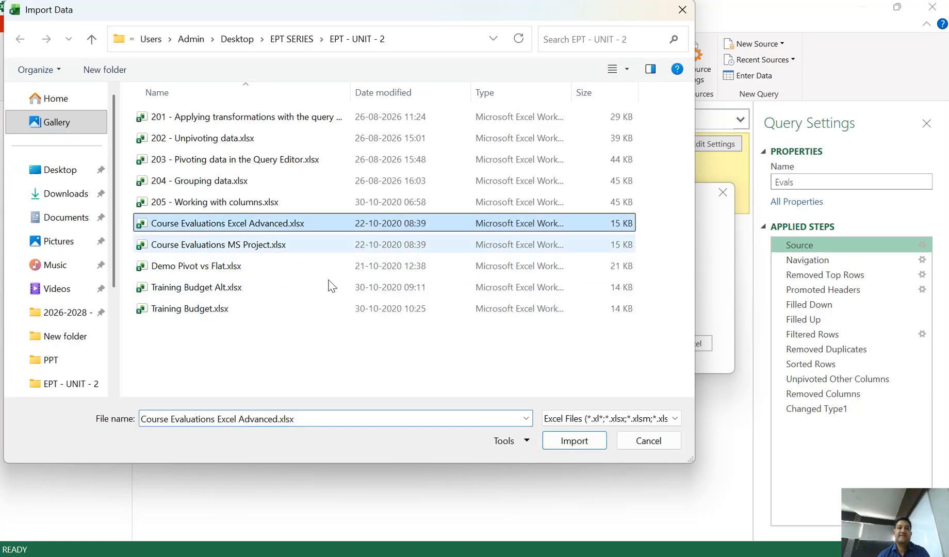
{"action": "left_click", "coordinate": [573, 443]}
{"action": "left_click", "coordinate": [636, 343]}
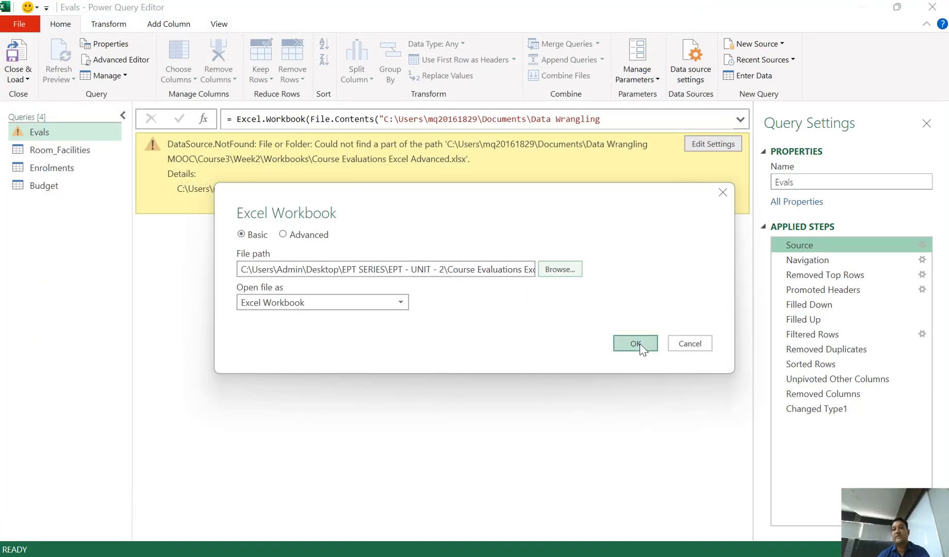
- Check the Evals query's Changed Type1 step, then close and load the query and go back to the Budget query's table
{"action": "left_click", "coordinate": [819, 408]}
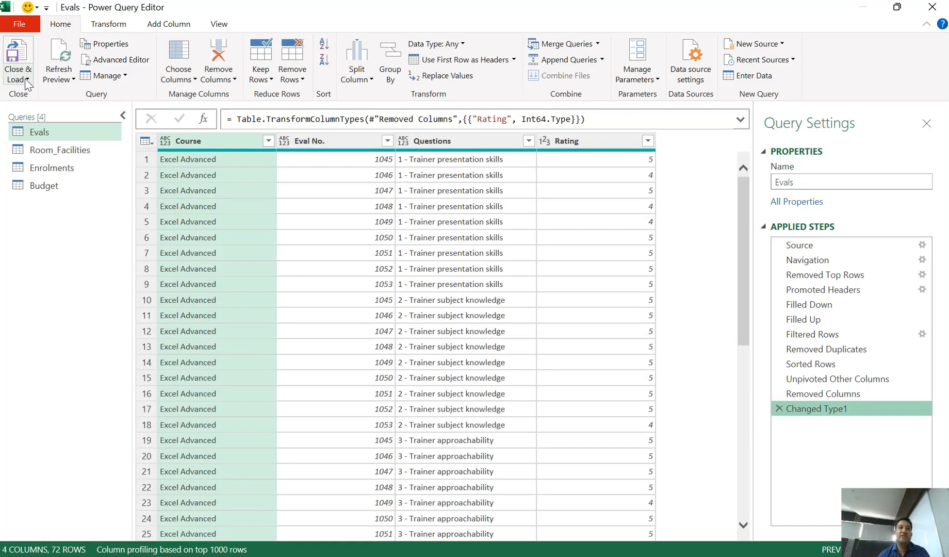
{"action": "left_click", "coordinate": [19, 52]}
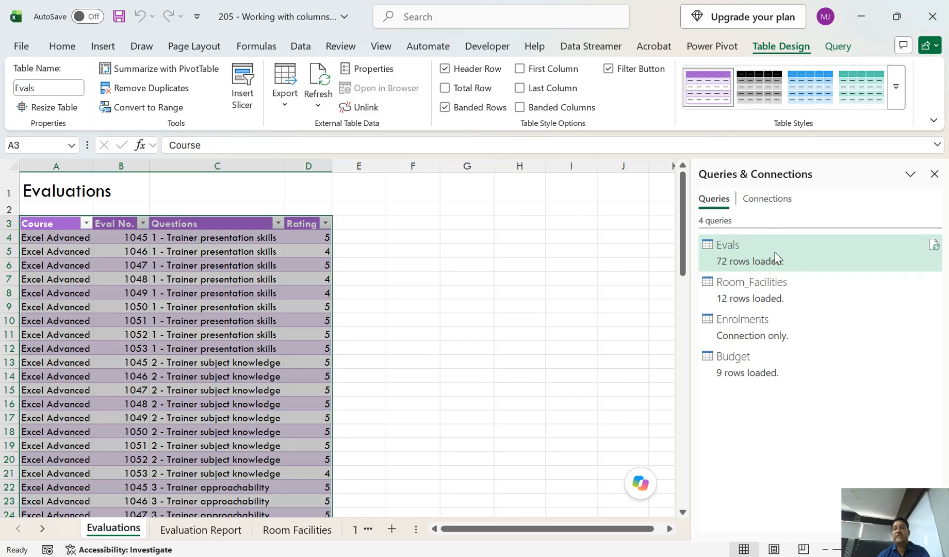
{"action": "left_click", "coordinate": [773, 262]}
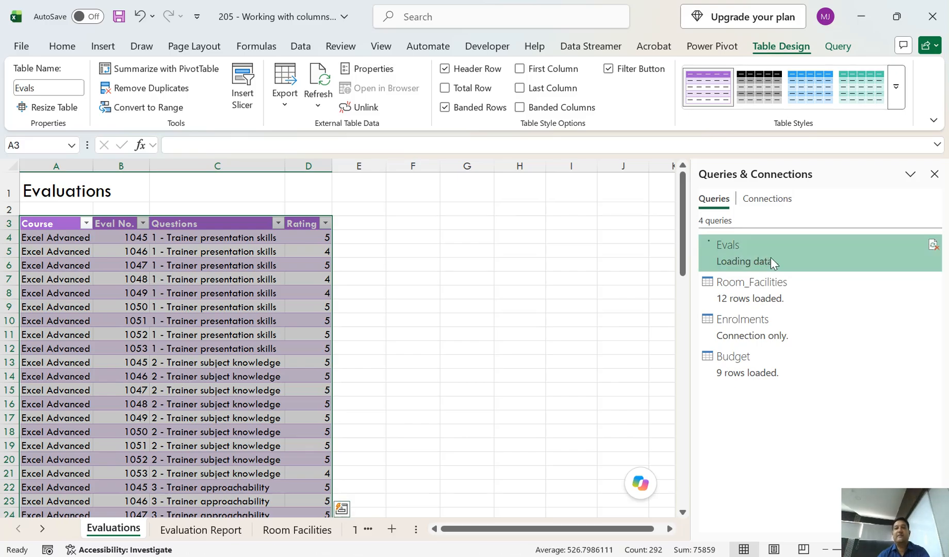
{"action": "left_click", "coordinate": [759, 372]}
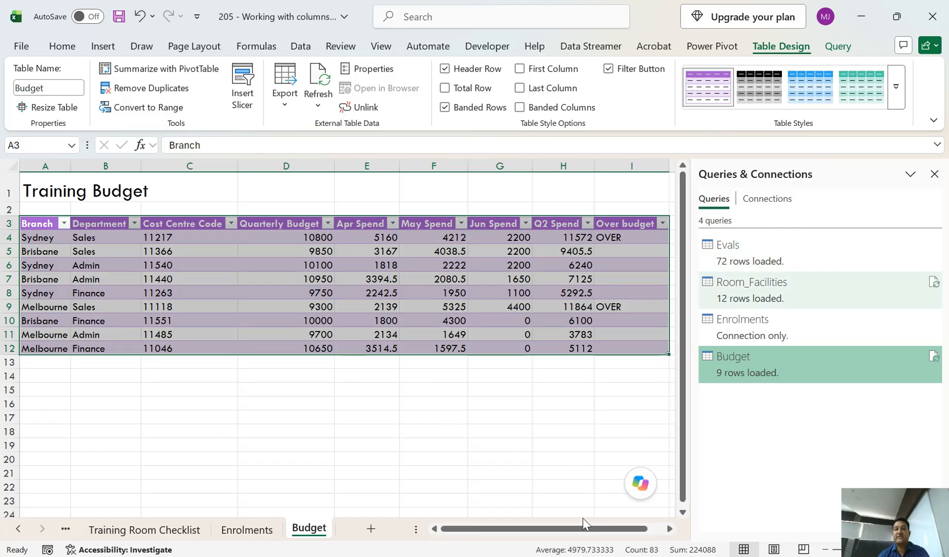
{"action": "left_click_drag", "start_coordinate": [563, 535], "coordinate": [516, 536]}
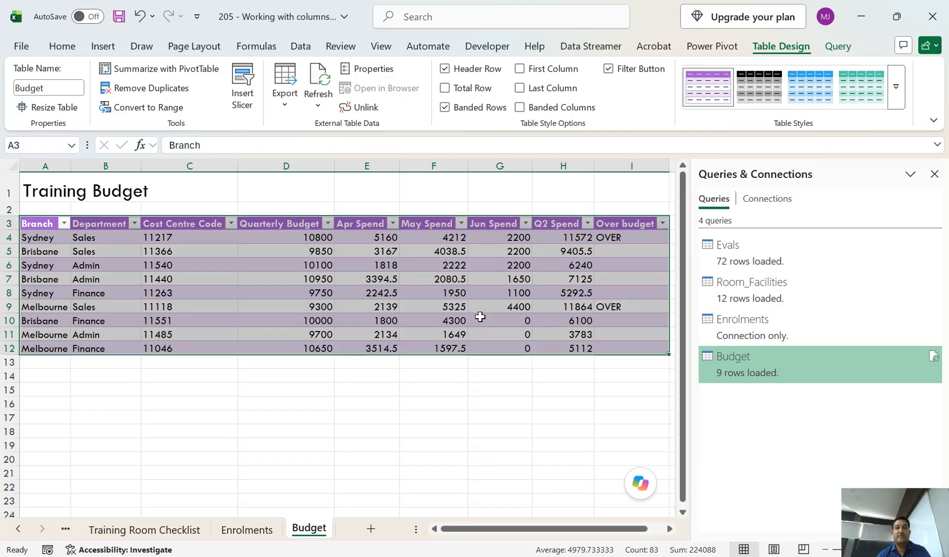
- Switch to the session's PDF slides in Acrobat and go to the last page about Power Pivot
{"action": "left_click", "coordinate": [620, 556]}
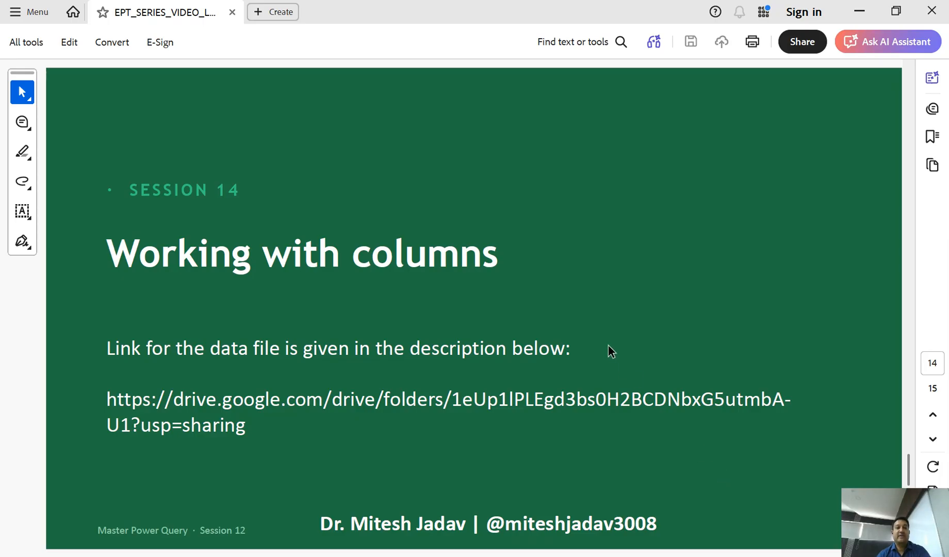
{"action": "scroll", "coordinate": [610, 351], "scroll_direction": "down", "scroll_amount": 1}
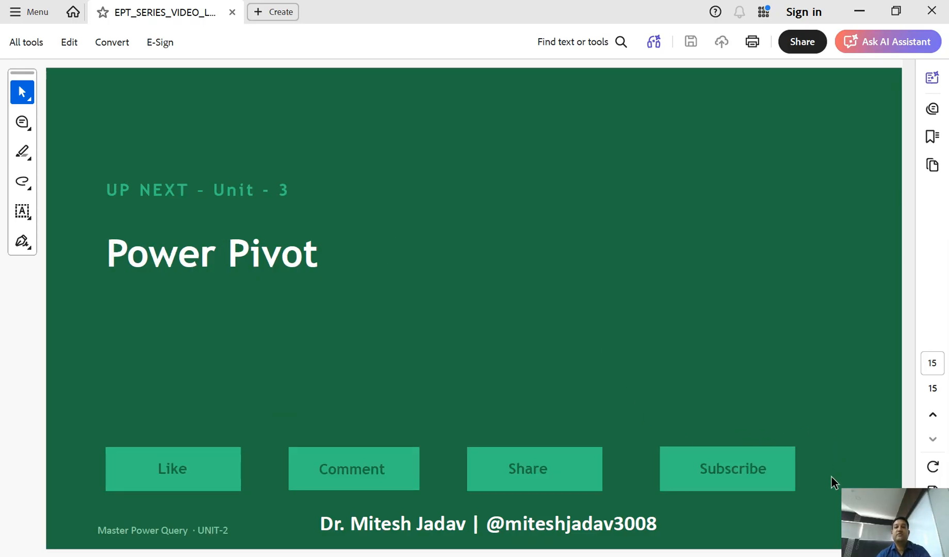